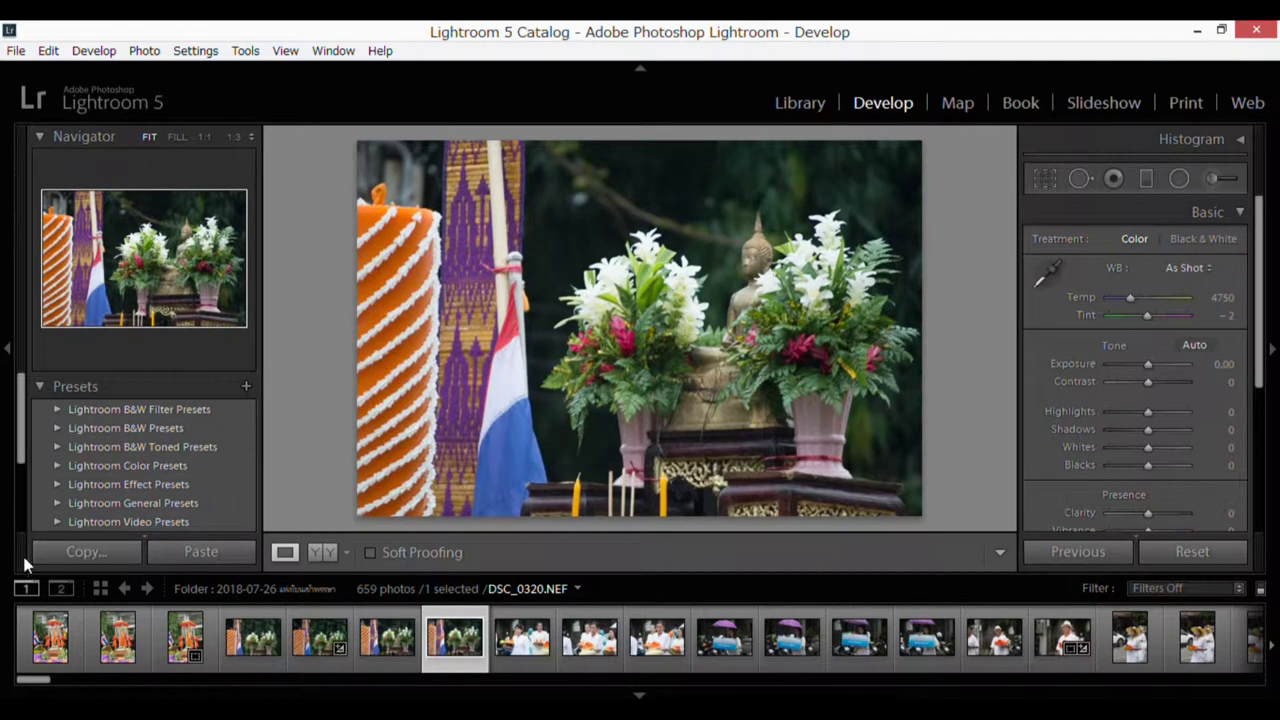
Collapse the Navigator and Presets sections in the left panel, then re-expand Navigator
click(40, 139)
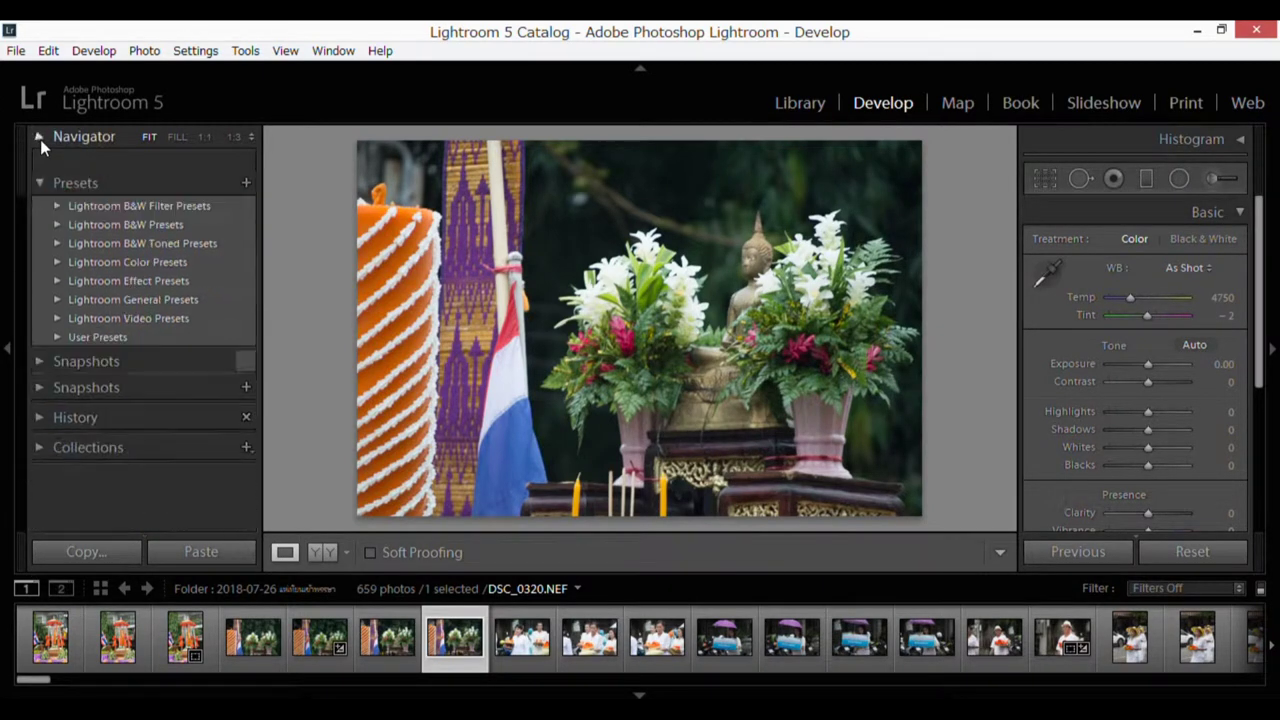
click(38, 166)
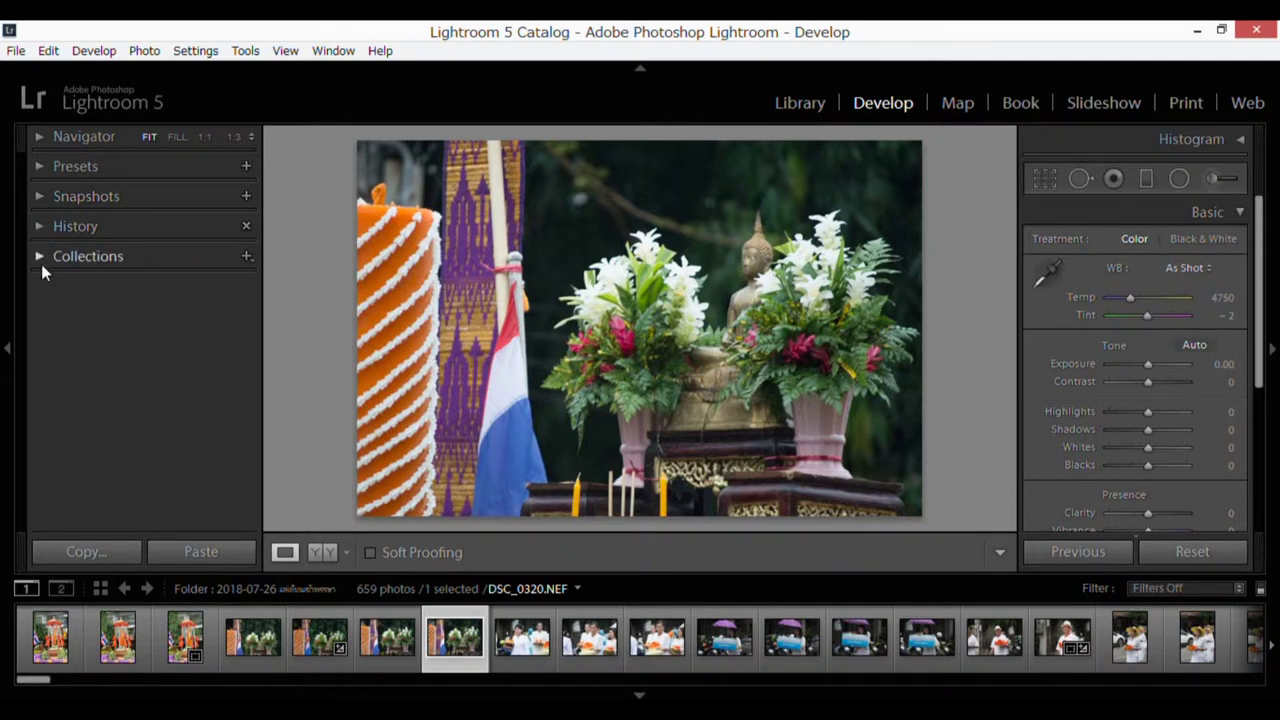
click(41, 136)
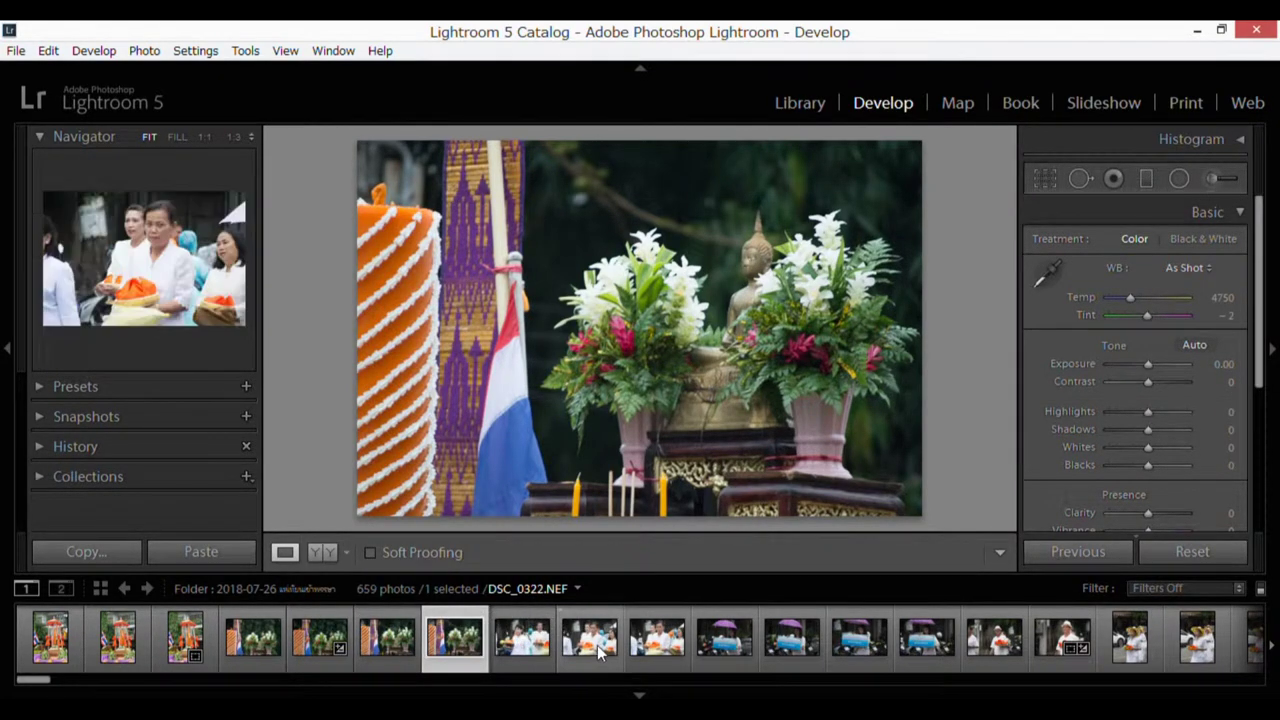
mouse_move(589, 637)
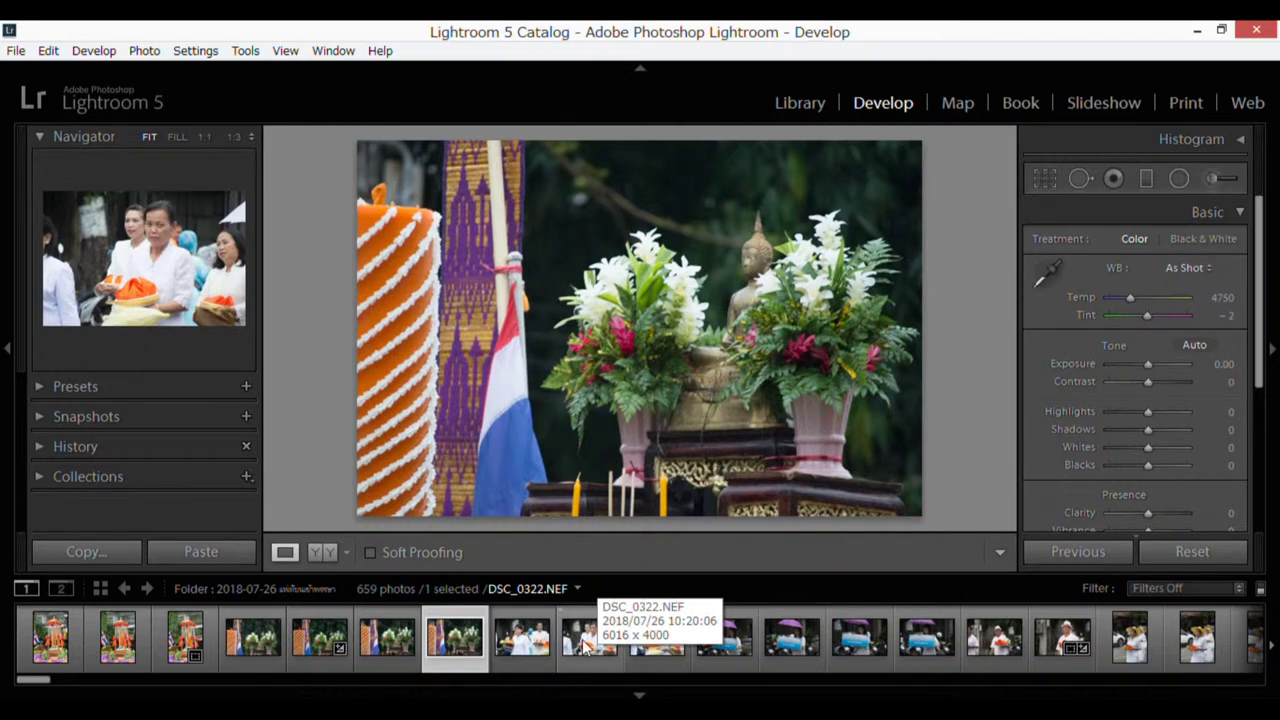
Select DSC_0322.NEF in the filmstrip and expand the Presets list of preset folders
click(588, 649)
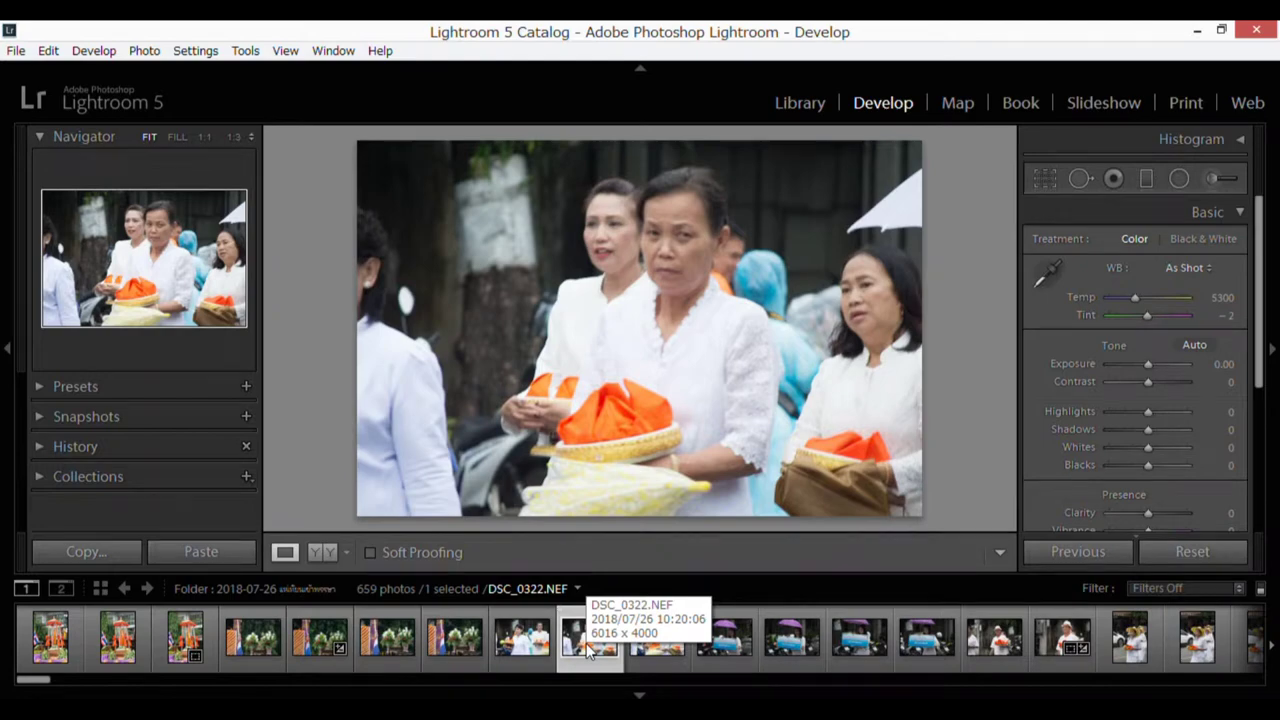
click(39, 387)
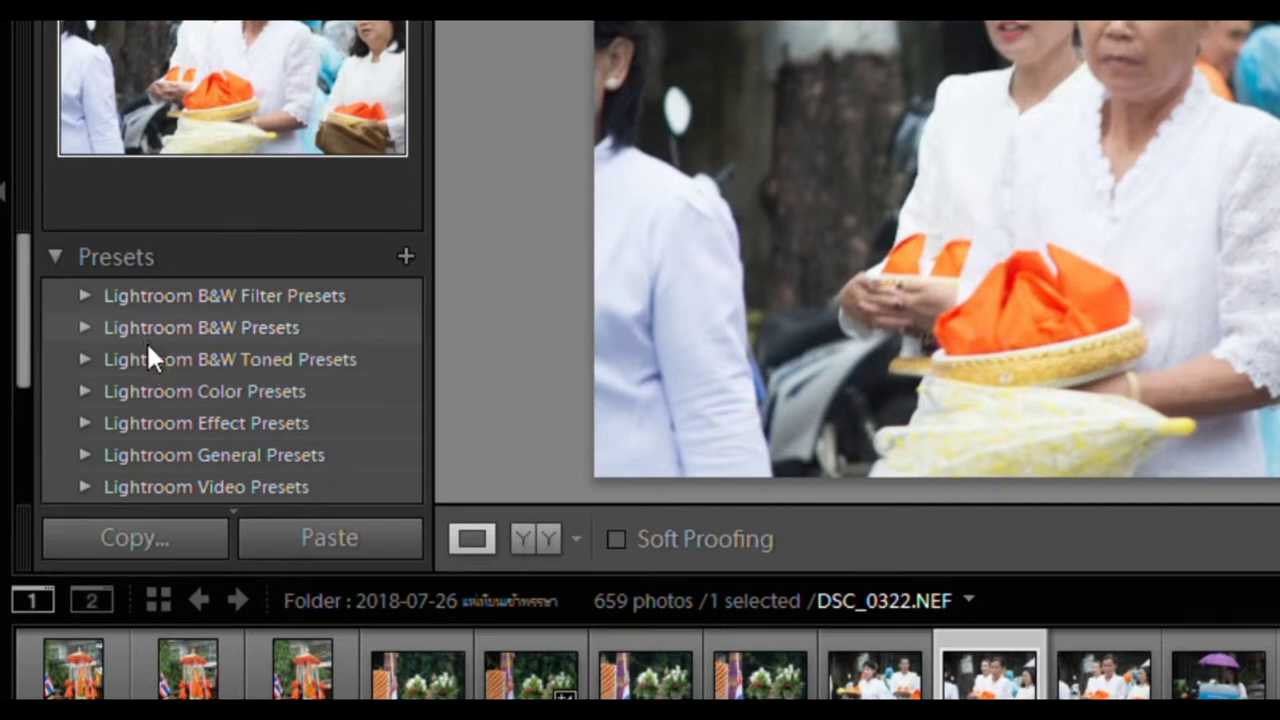
scroll(146, 342, down, 2)
scroll(147, 350, up, 2)
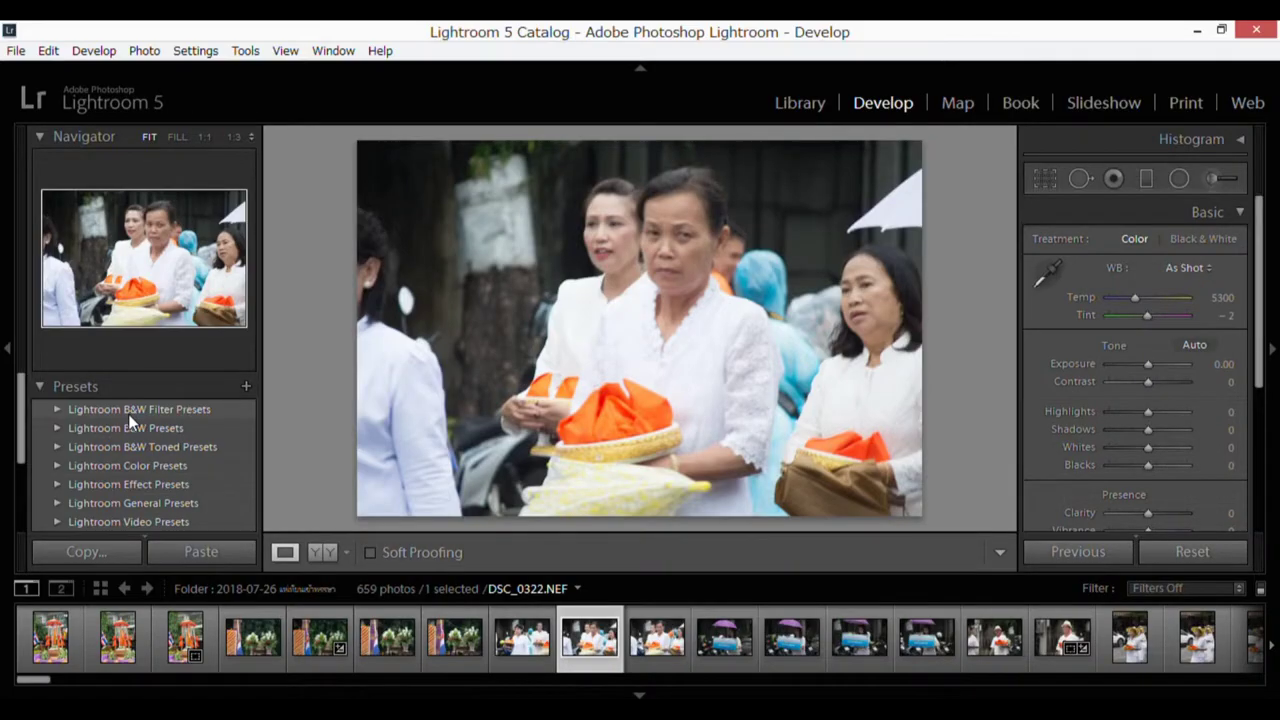
scroll(168, 494, down, 1)
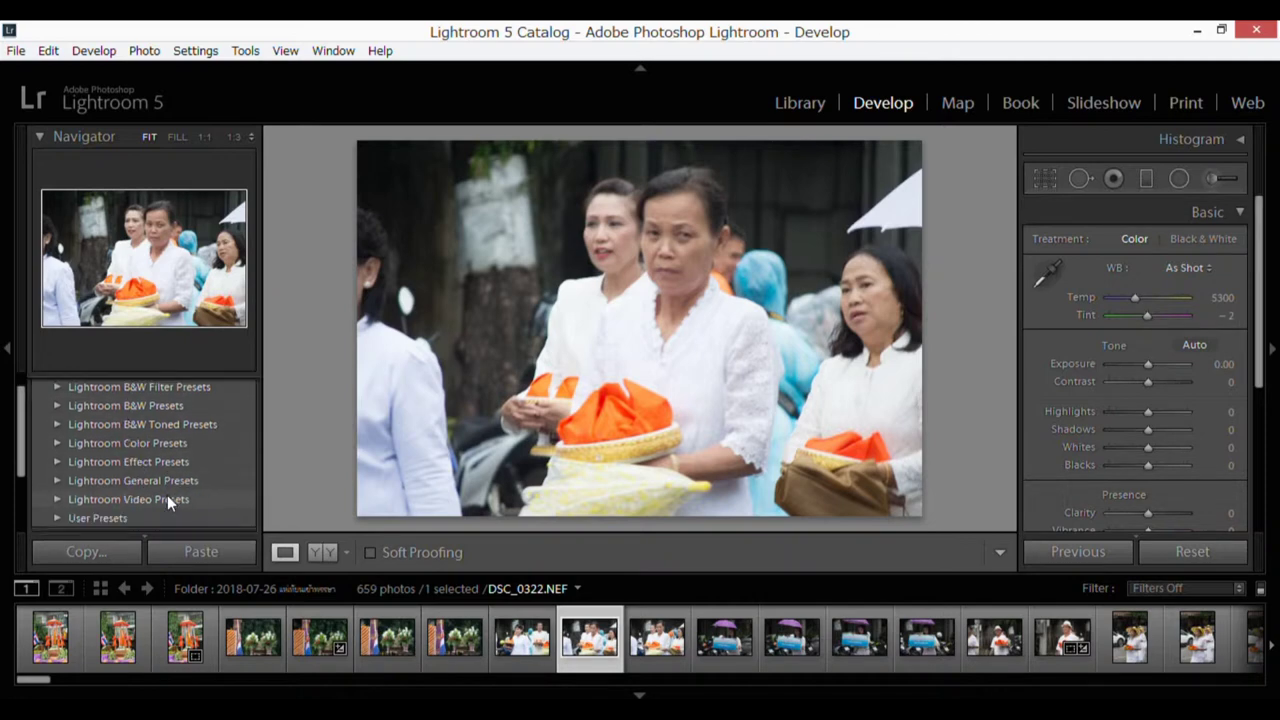
scroll(139, 480, down, 2)
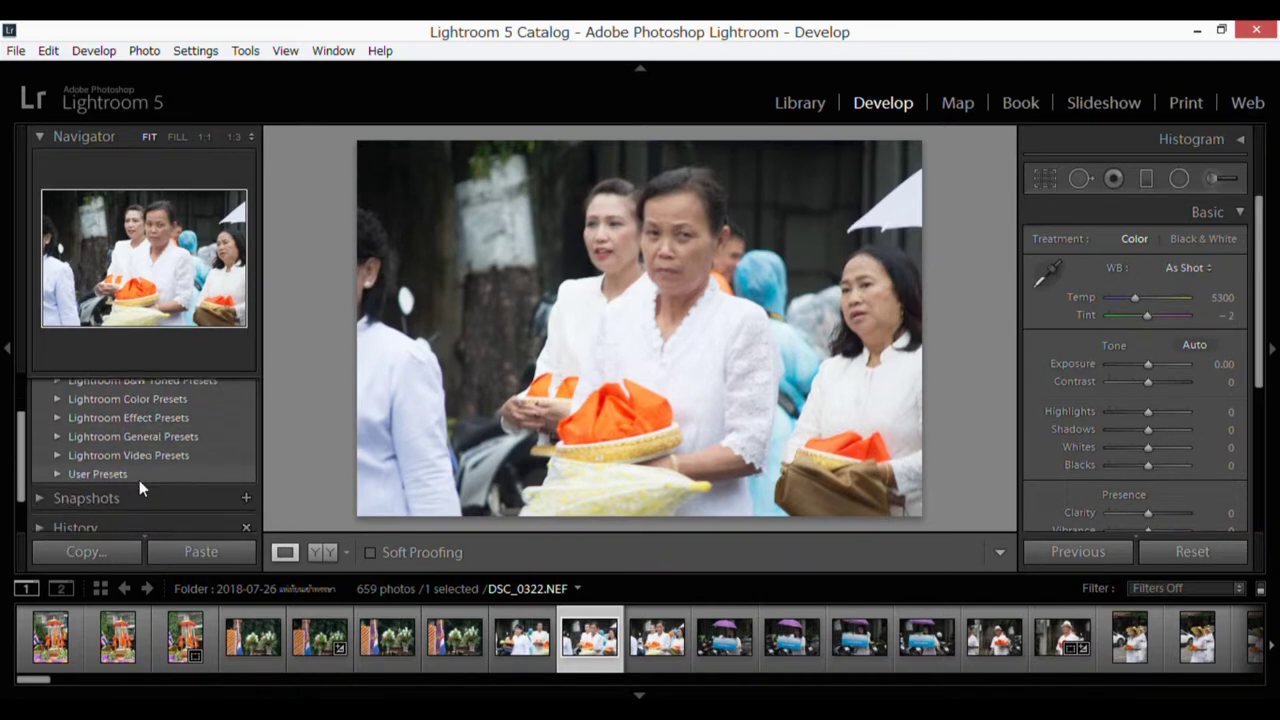
scroll(139, 480, up, 1)
scroll(139, 480, up, 2)
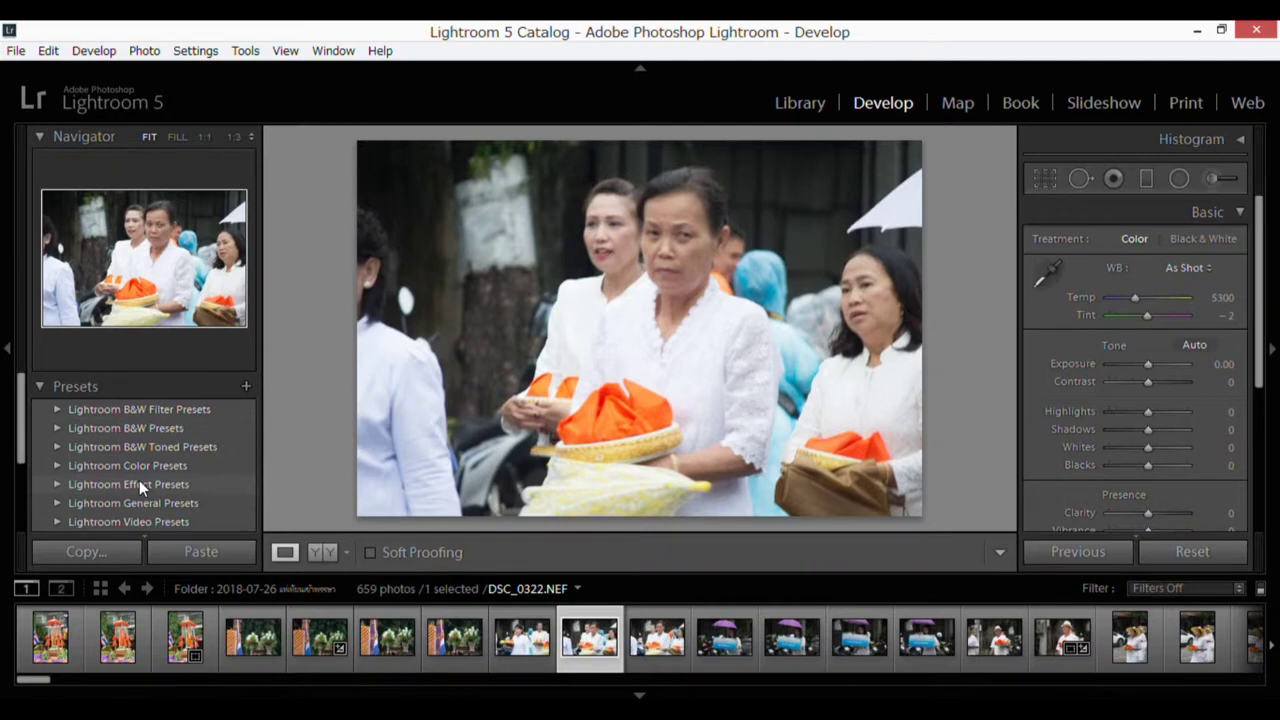
click(246, 389)
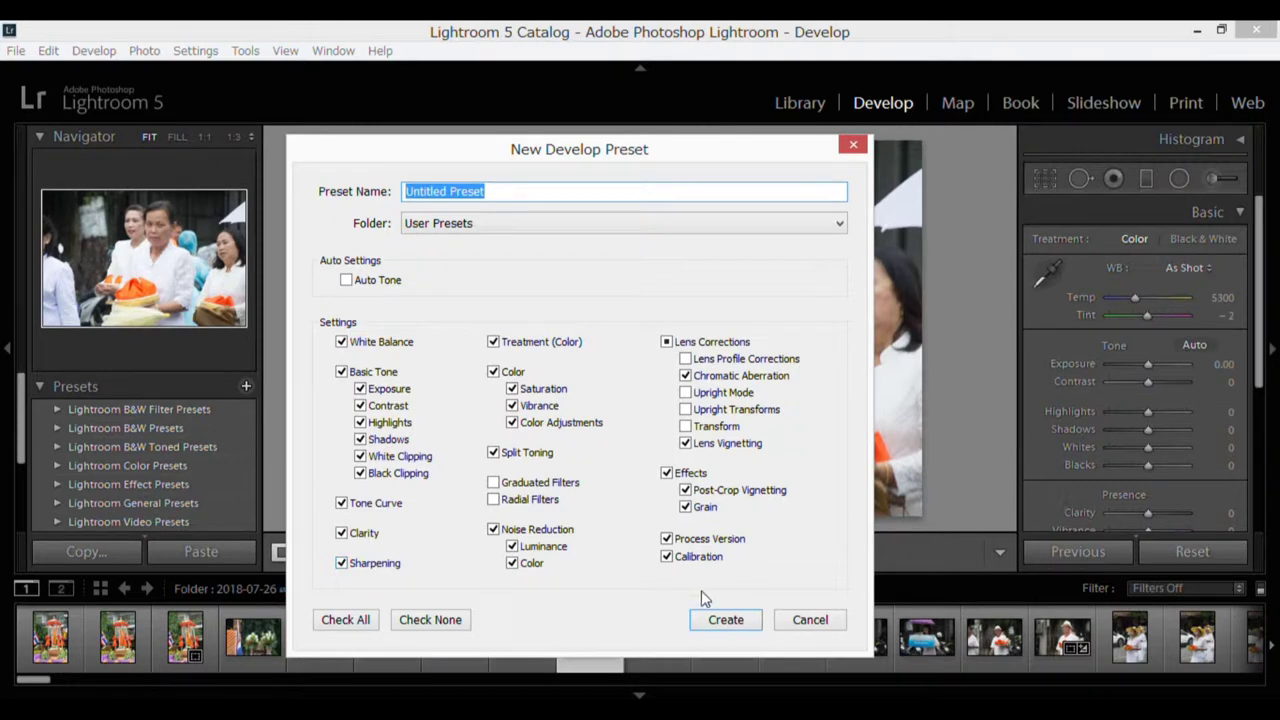
click(813, 620)
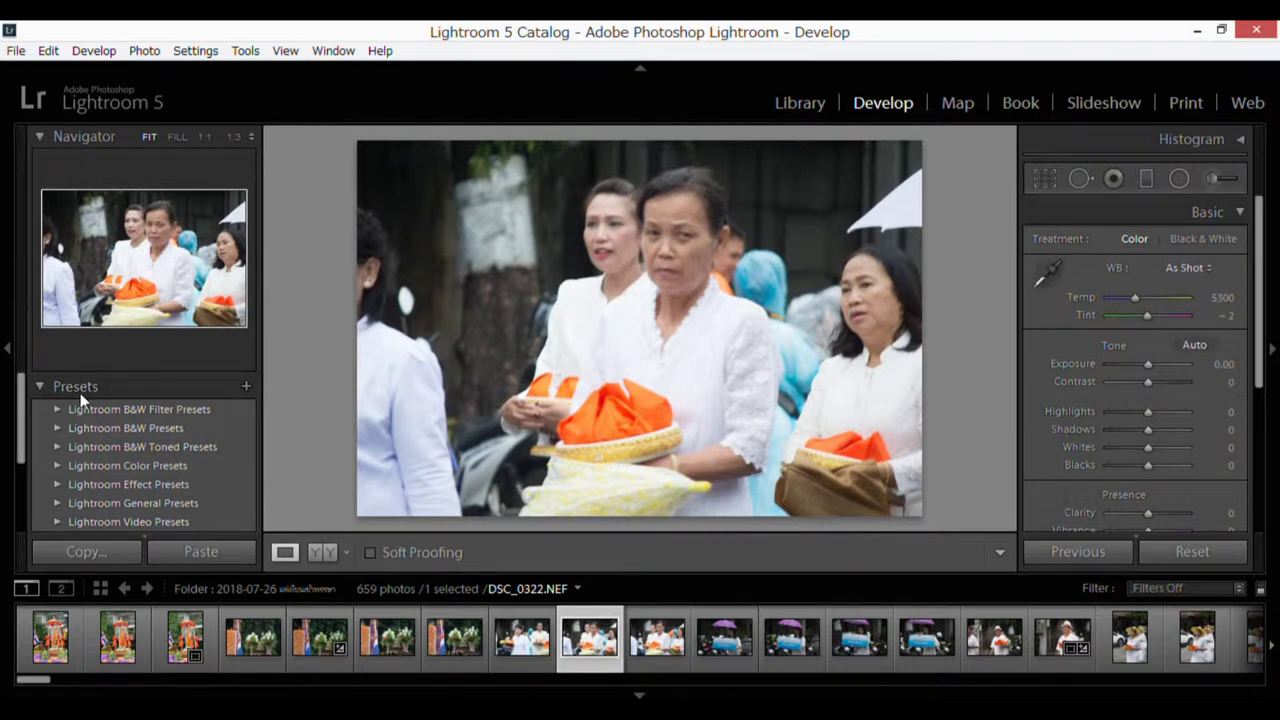
Collapse the Presets list and expand the Snapshots section in the left panel
click(40, 386)
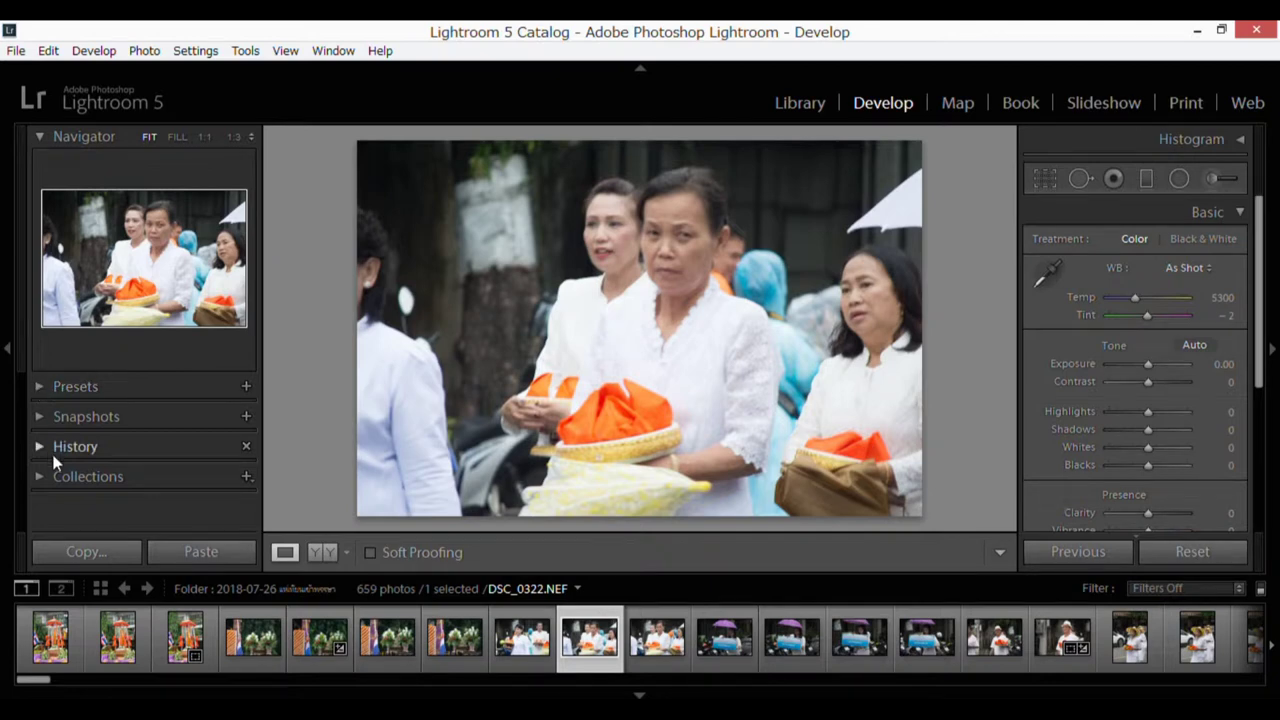
click(40, 420)
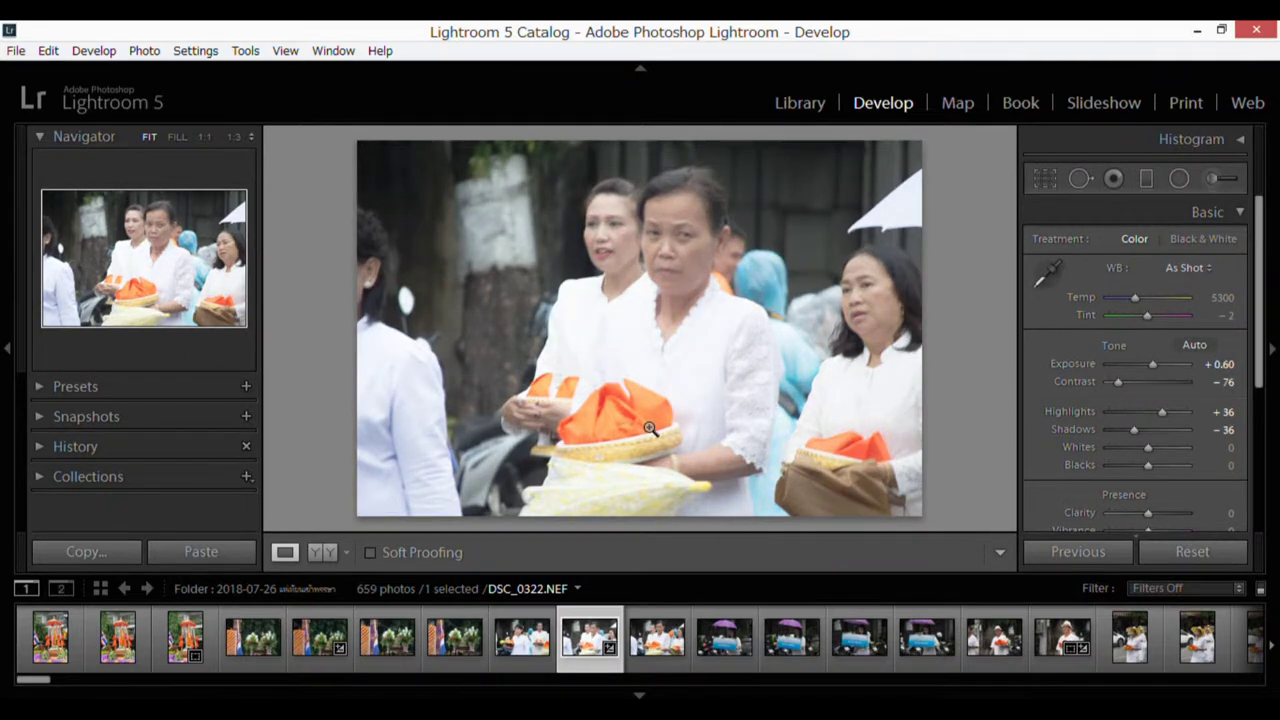
Expand History, then set Exposure to −1.19 and Contrast to +30
click(38, 447)
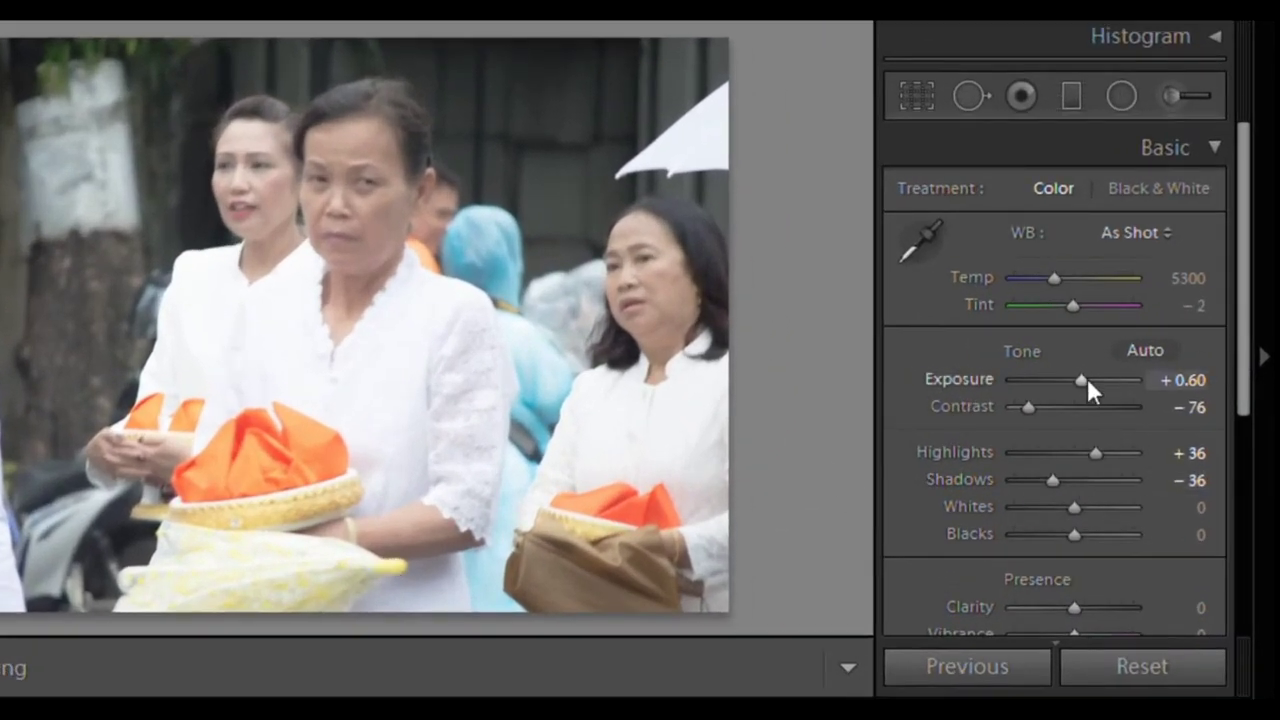
drag(1088, 380, 1066, 387)
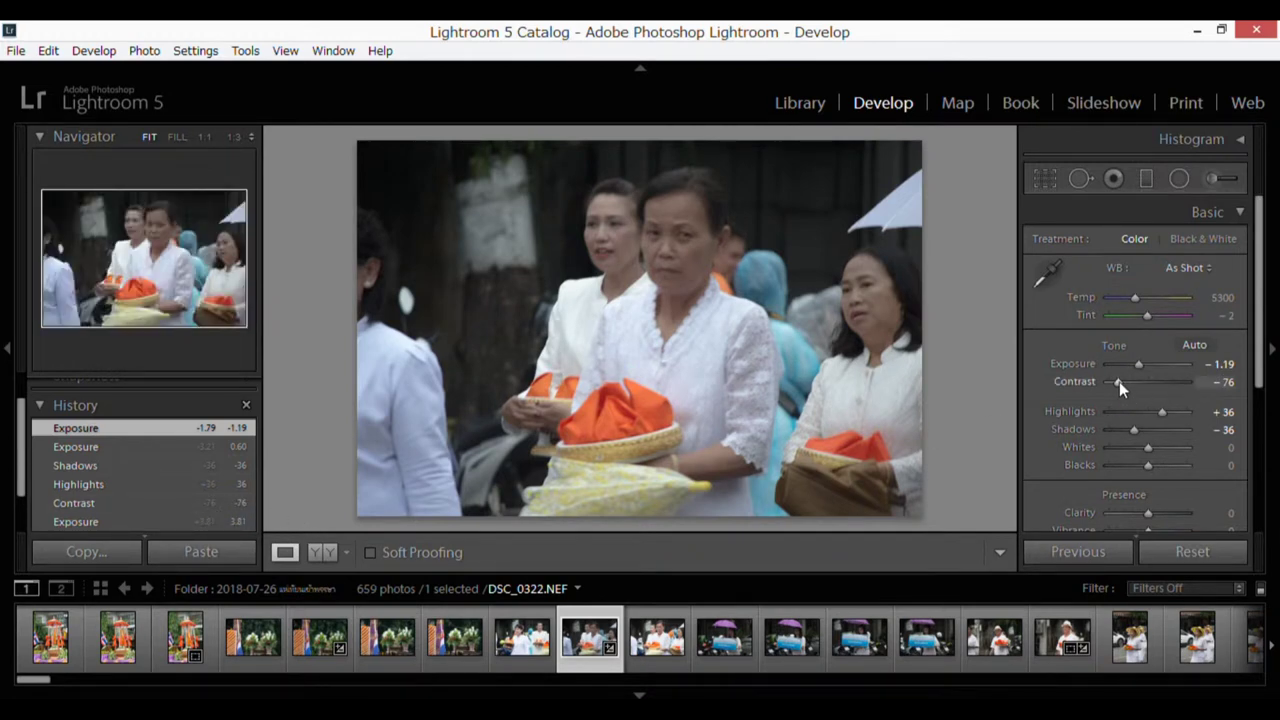
drag(1119, 381, 1160, 381)
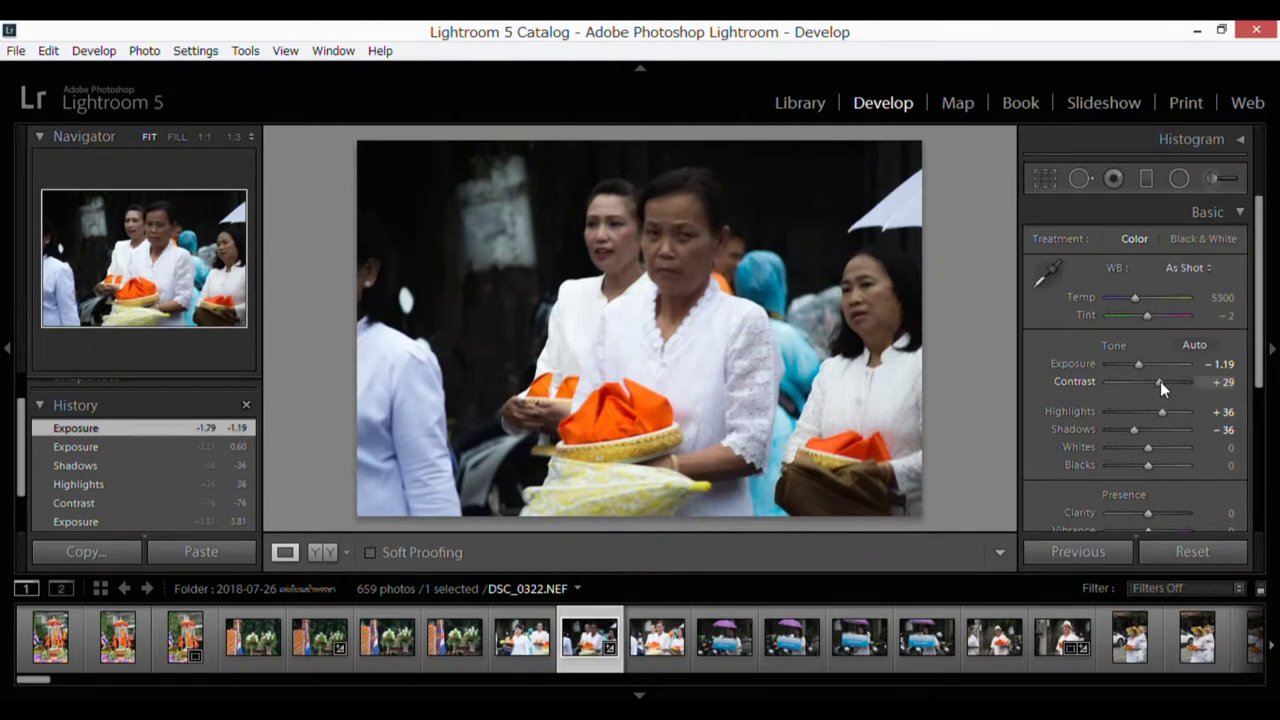
click(1215, 381)
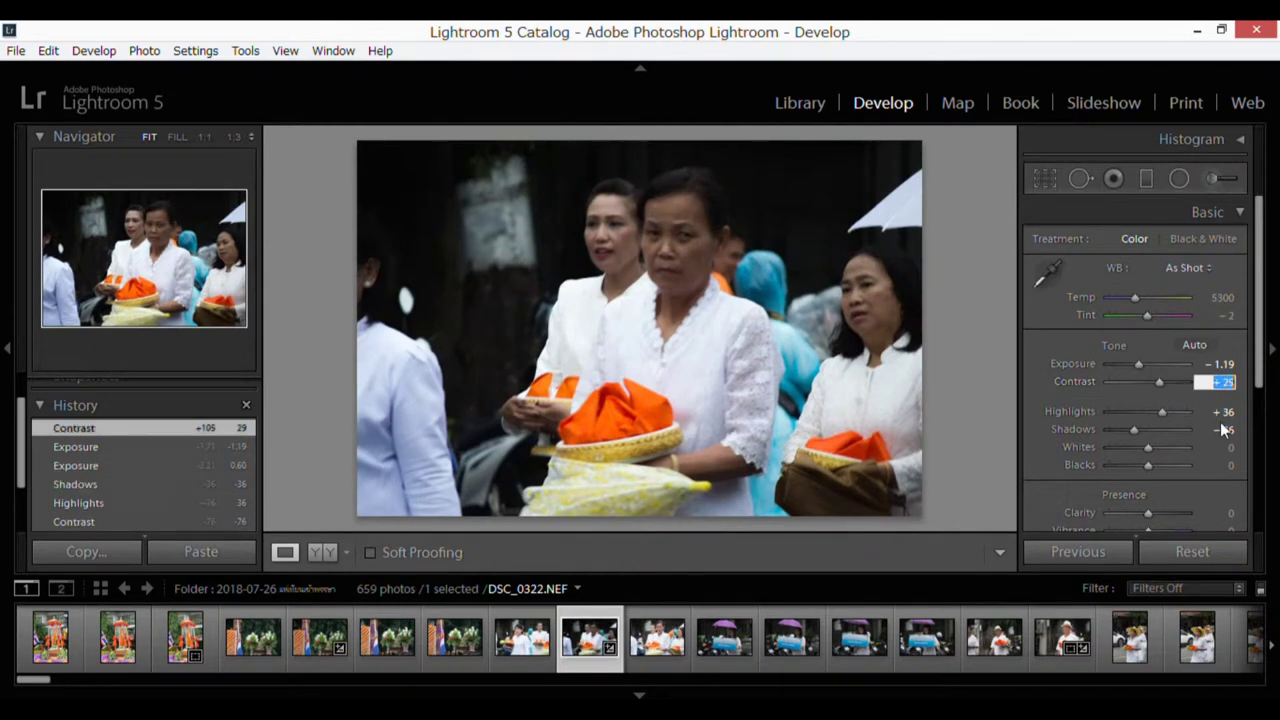
key(Up)
key(Return)
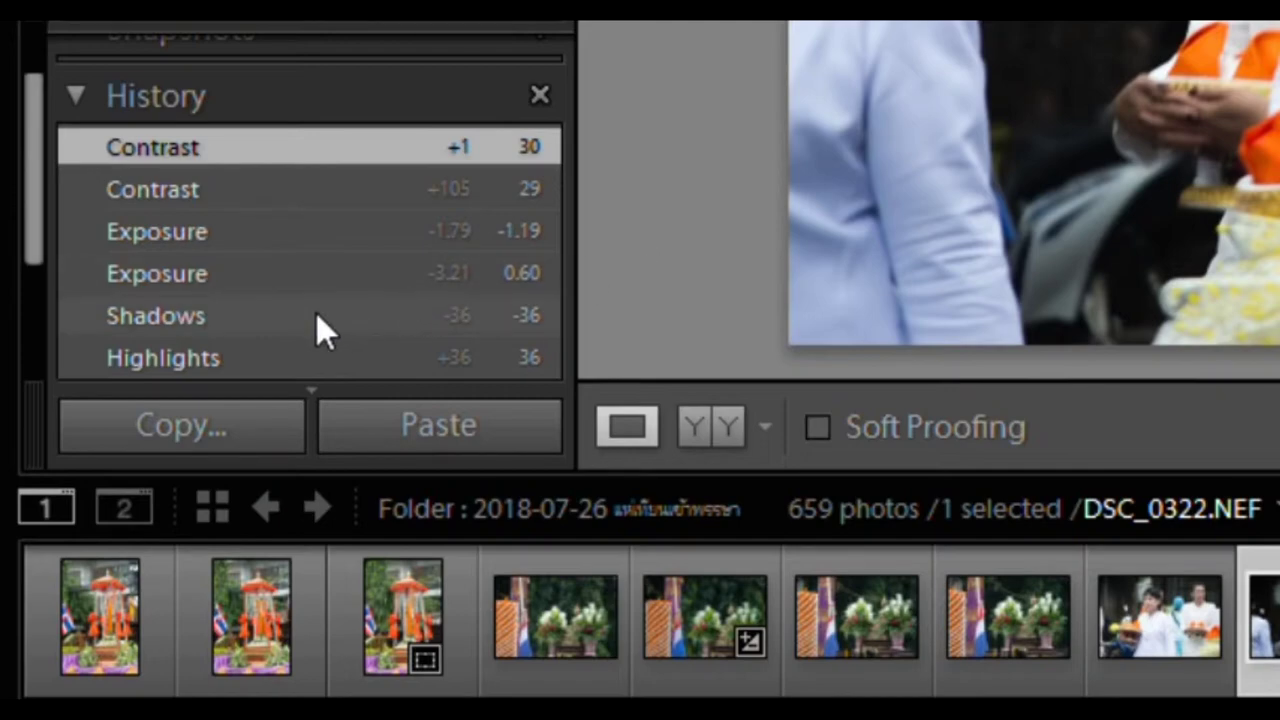
Collapse History, toggle Collections open and closed, and collapse the Basic panel
click(123, 450)
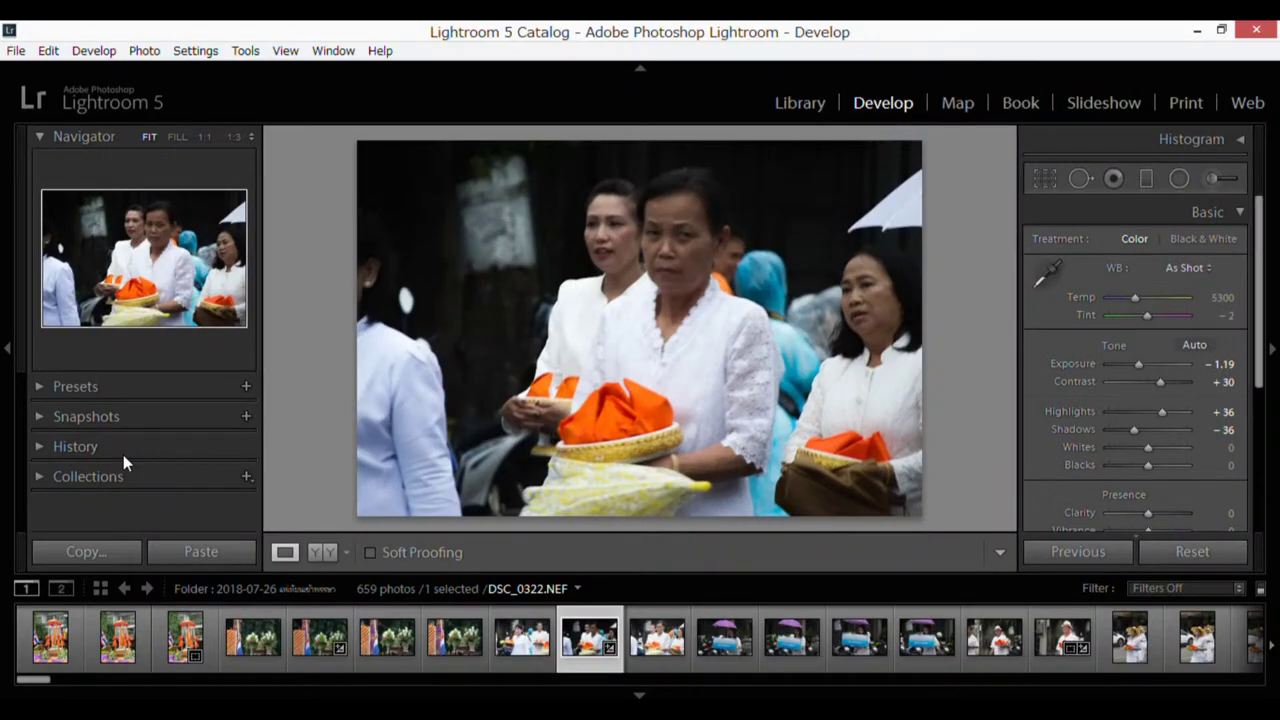
click(39, 480)
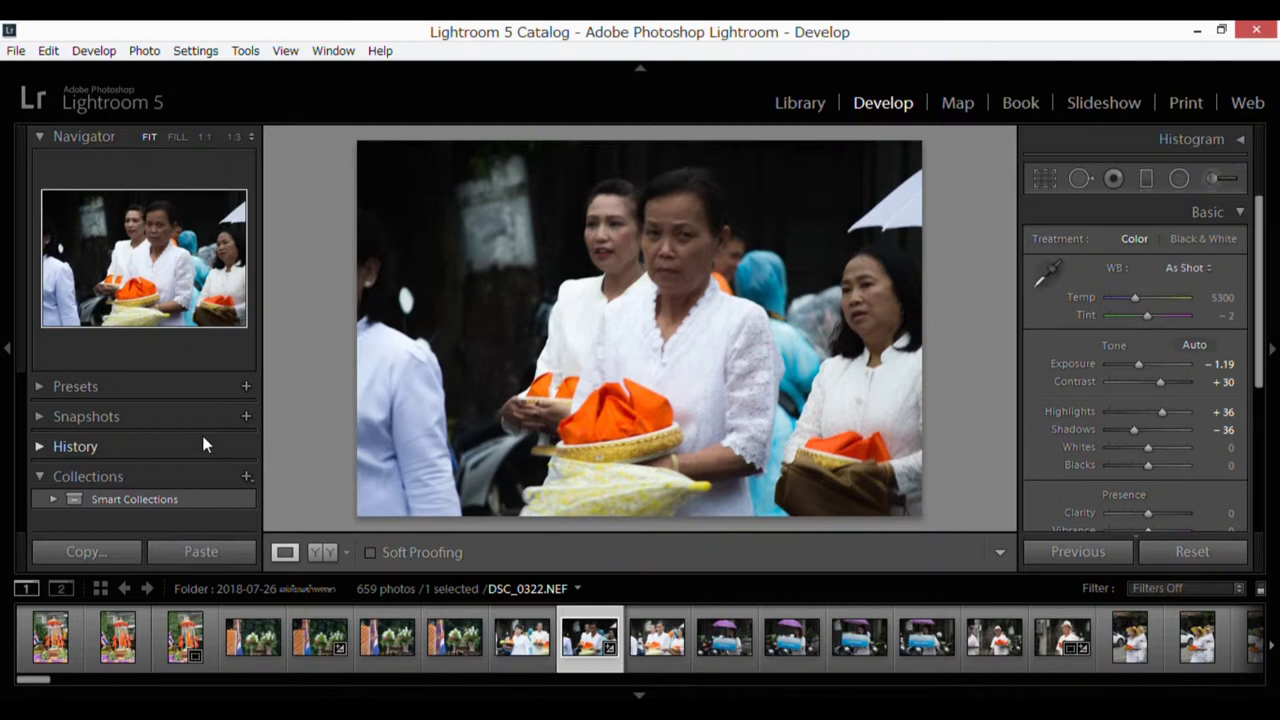
click(39, 477)
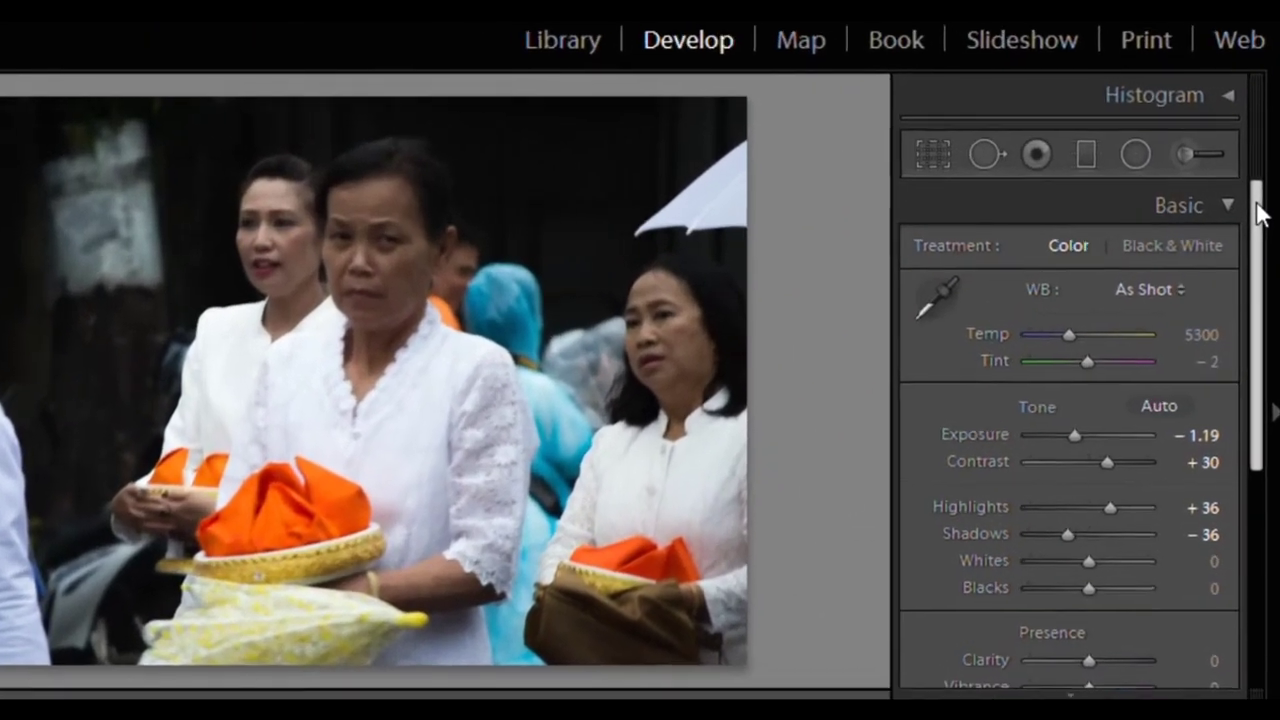
mouse_move(1258, 214)
mouse_down()
mouse_move(1270, 490)
mouse_move(1230, 192)
mouse_up()
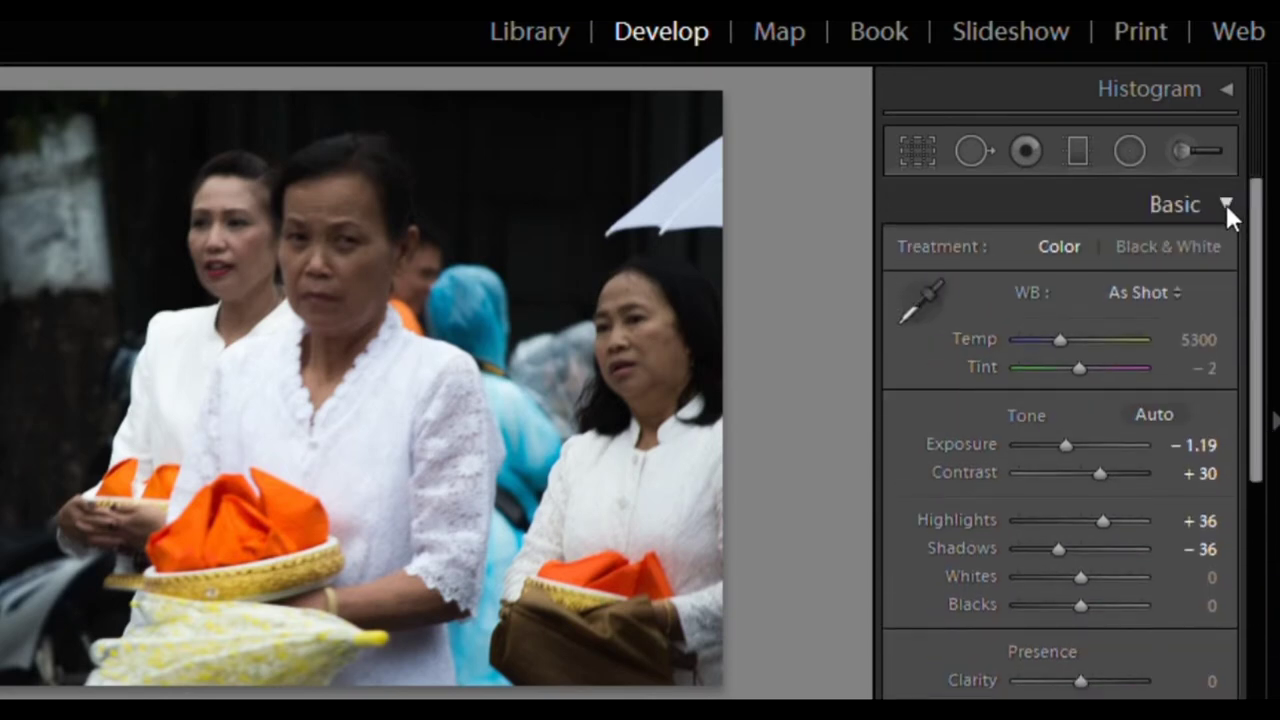
click(1226, 204)
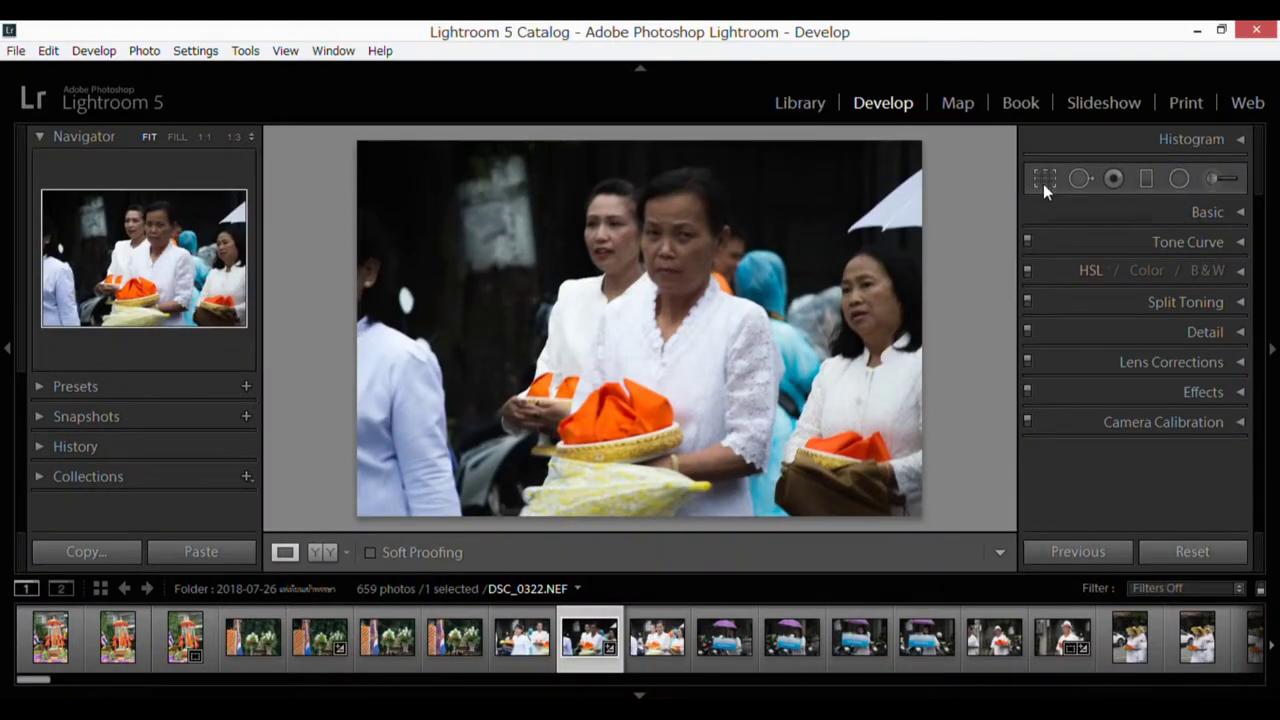
Using Crop Overlay, trial a tight crop on the central women, then restore the full frame
click(1044, 180)
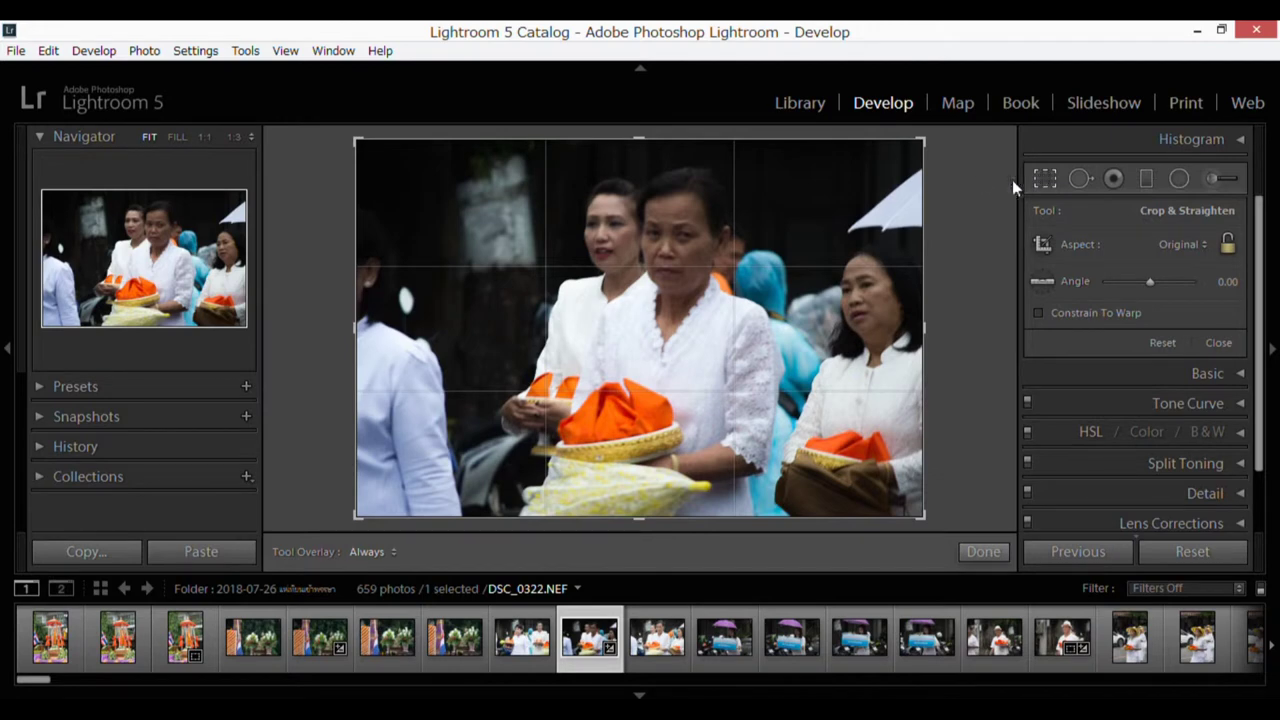
drag(922, 140, 830, 190)
mouse_move(706, 321)
mouse_down()
mouse_move(610, 378)
mouse_move(709, 342)
mouse_up()
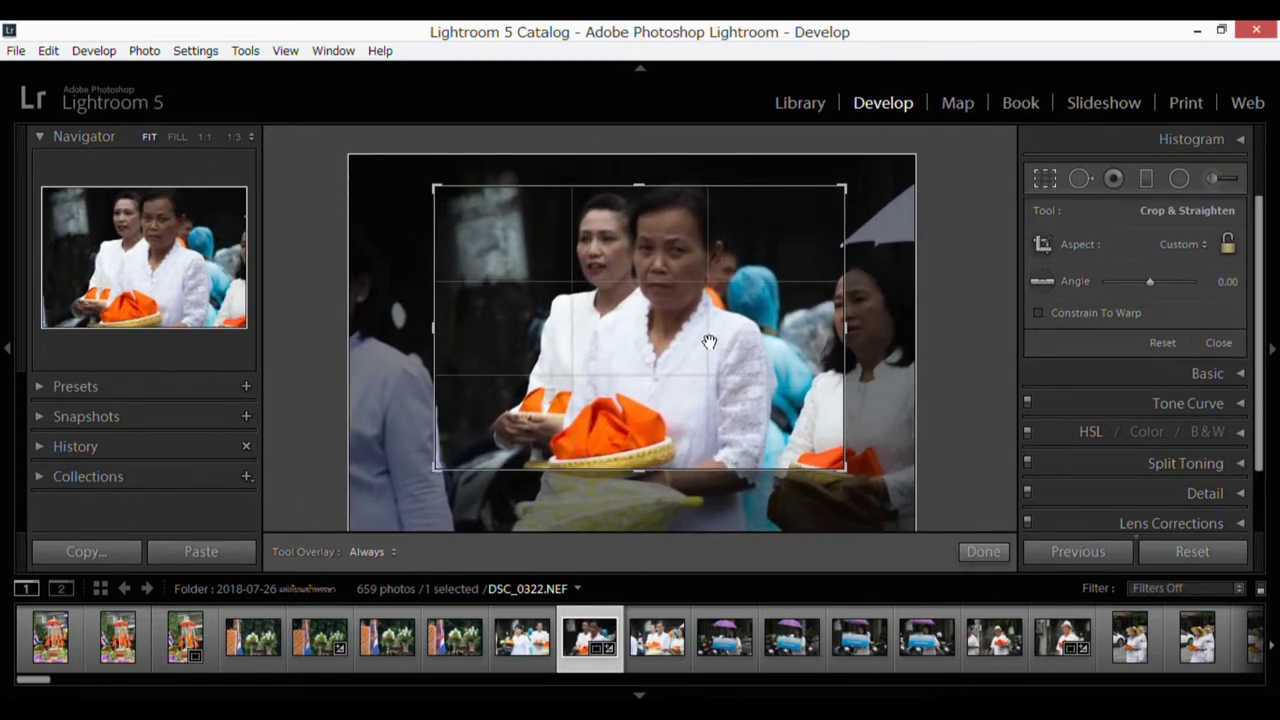
click(1049, 186)
click(1049, 186)
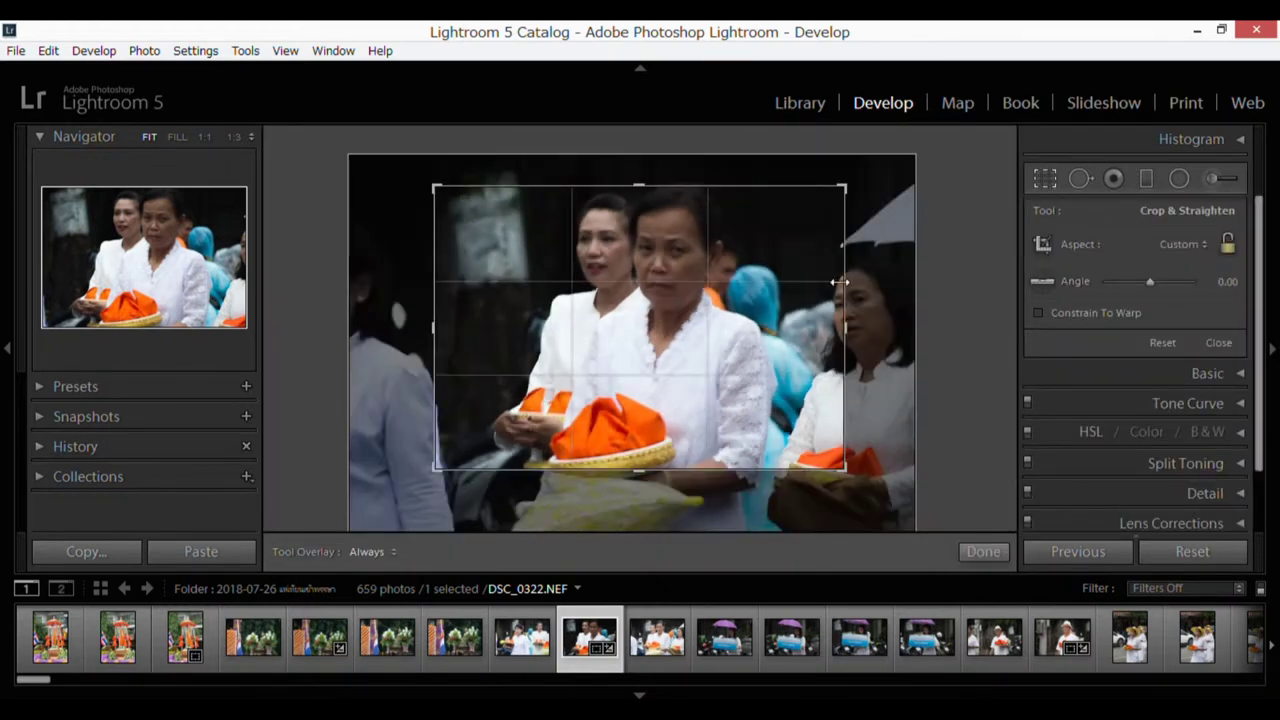
drag(837, 201, 915, 155)
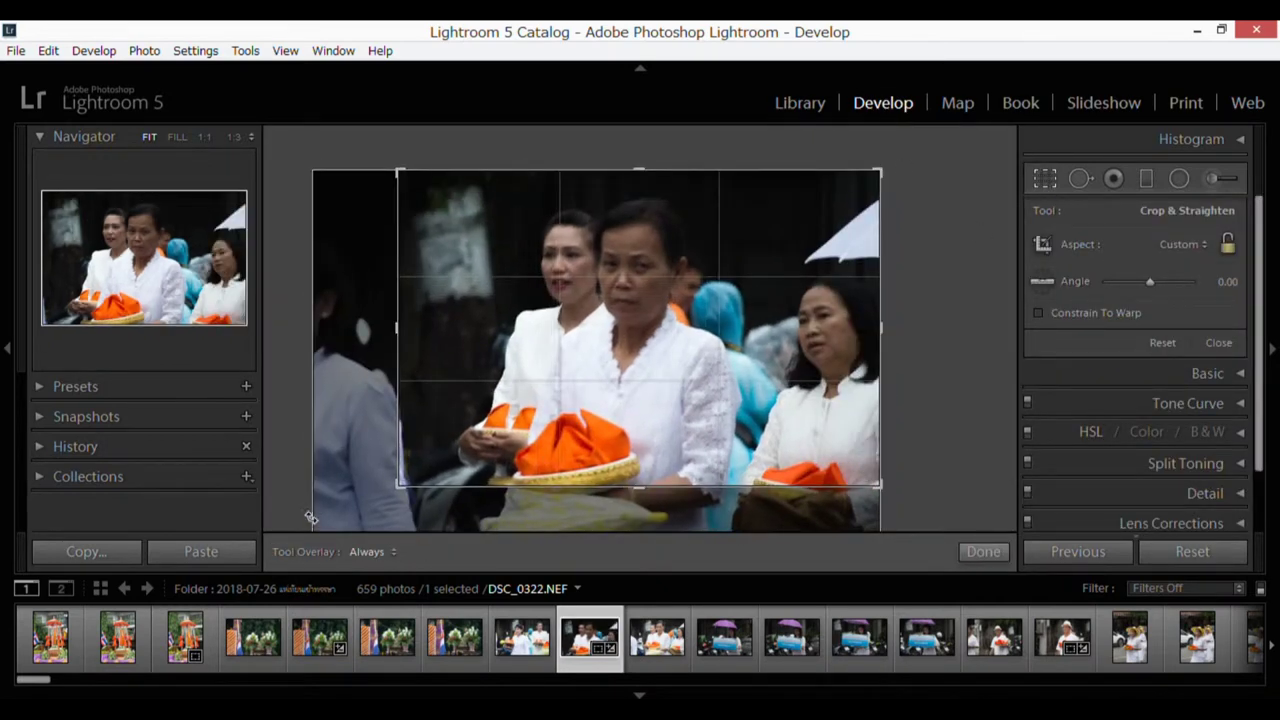
drag(404, 489, 314, 531)
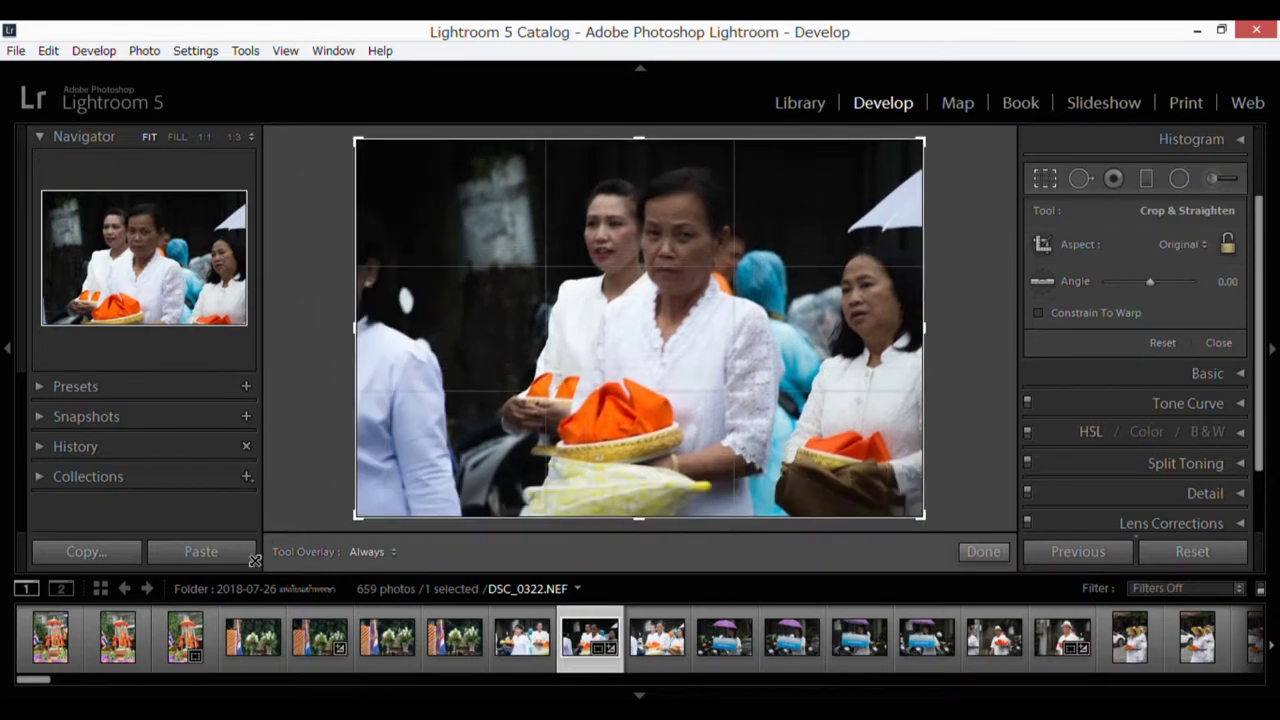
Switch from the Spot Removal tool to the Red Eye Correction tool
click(1079, 180)
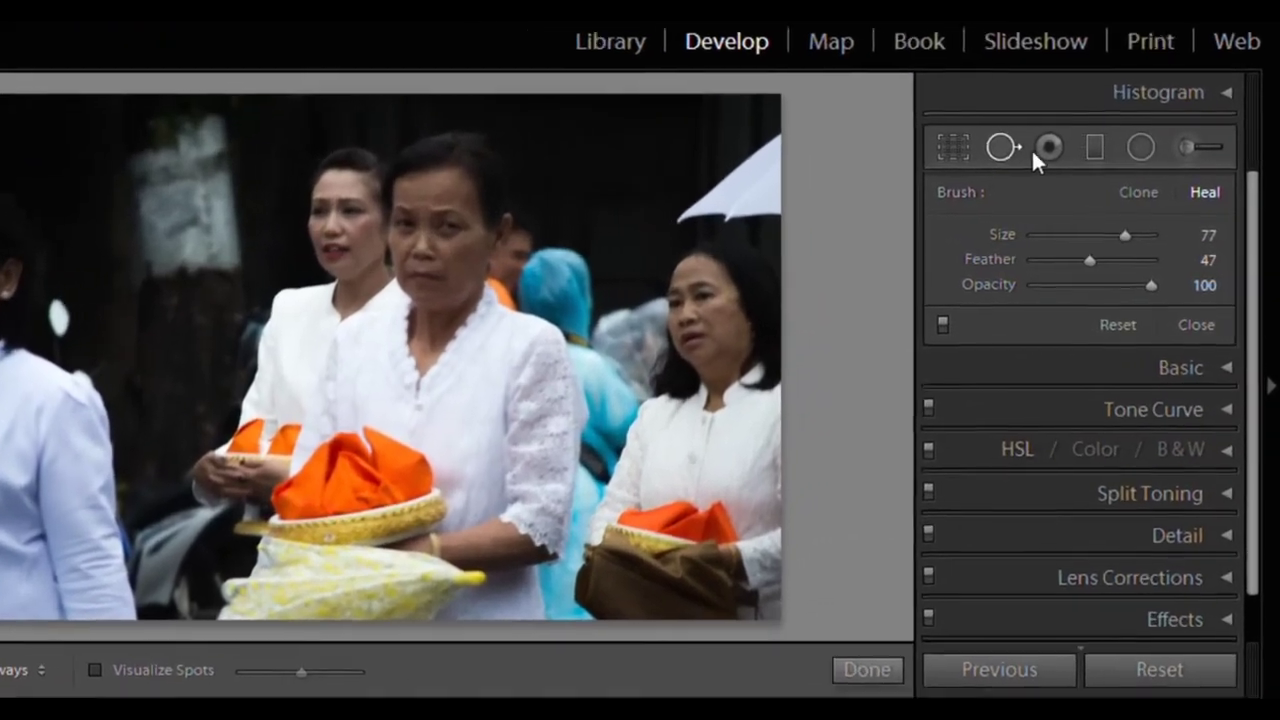
click(1046, 148)
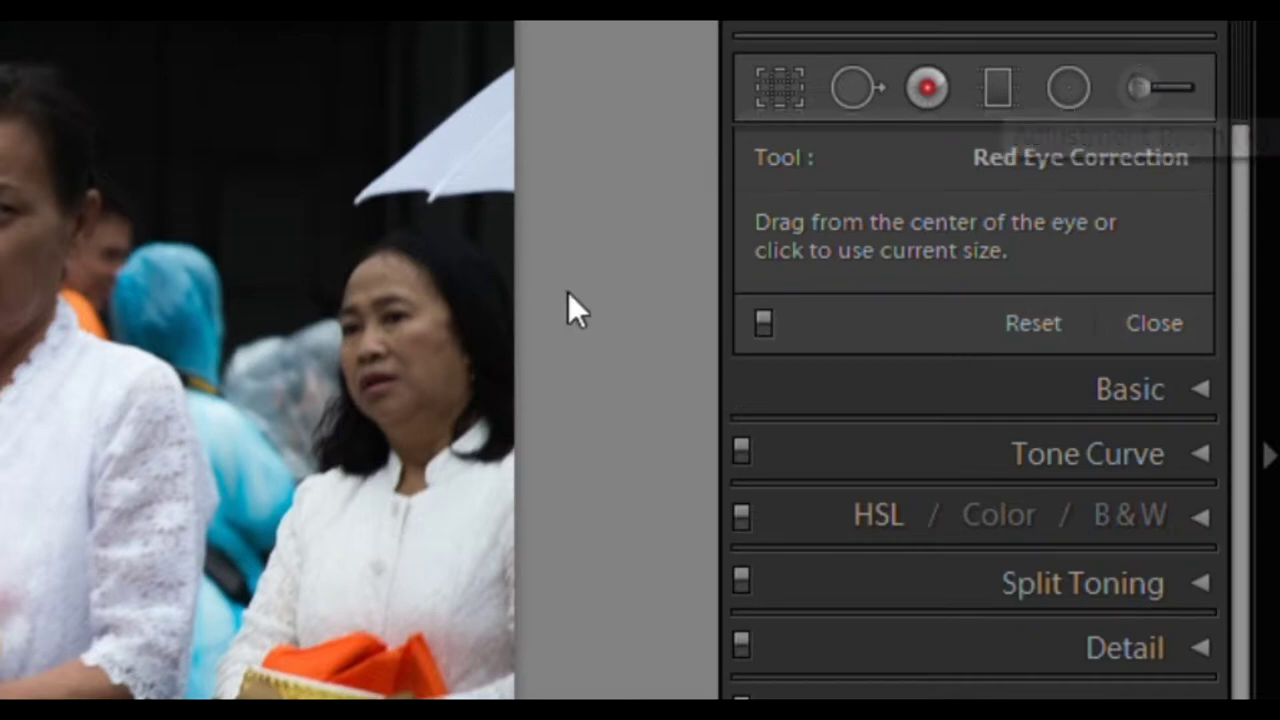
Exit Red Eye Correction and expand the Basic adjustments panel
click(1168, 322)
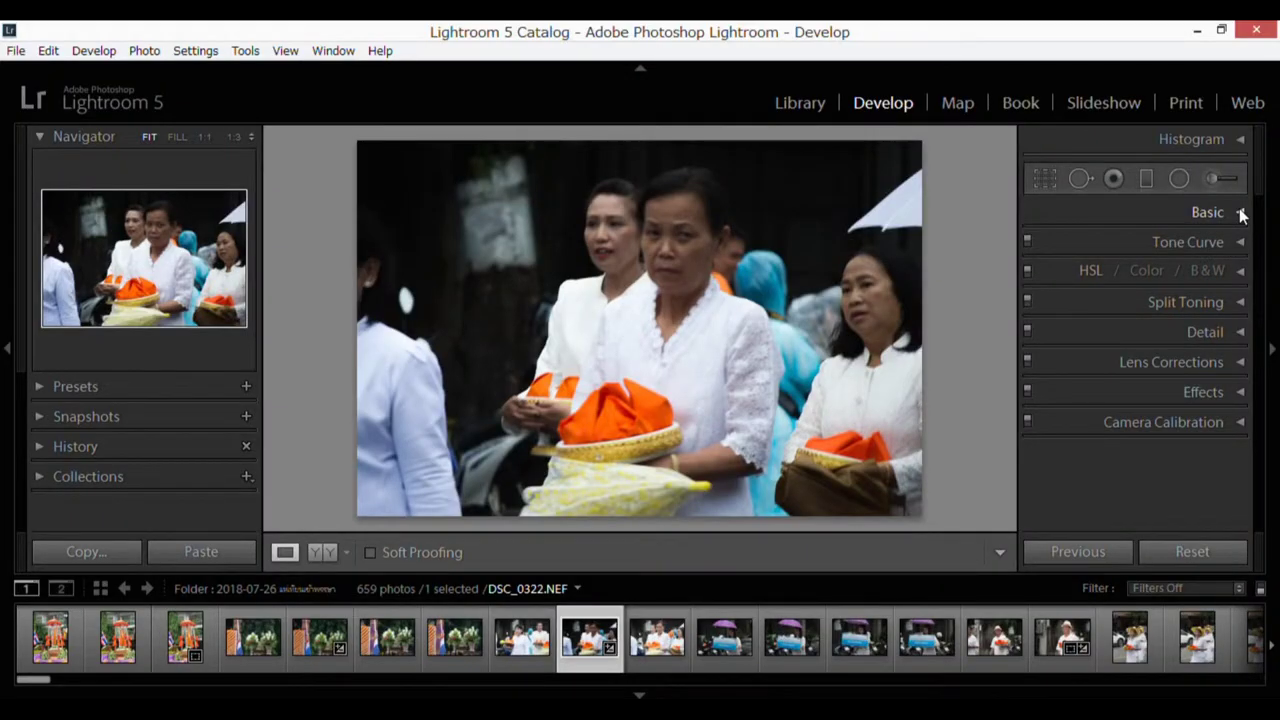
click(1240, 213)
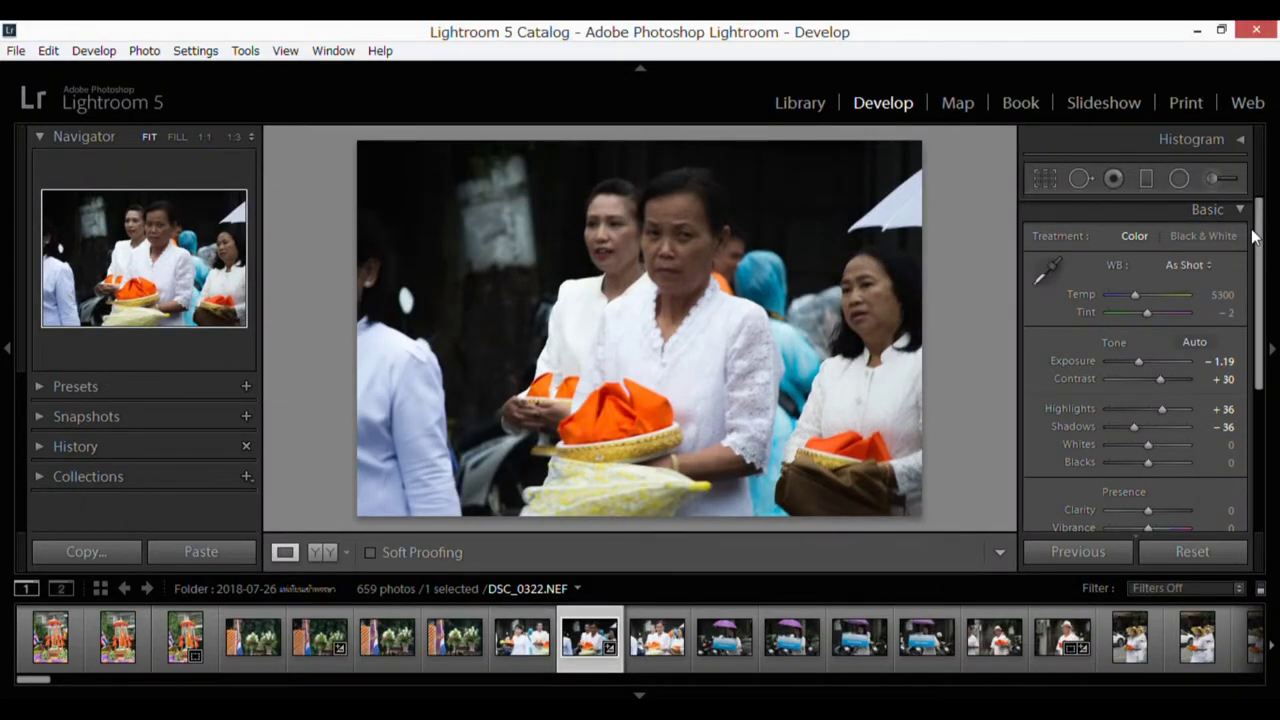
drag(1263, 242, 1263, 217)
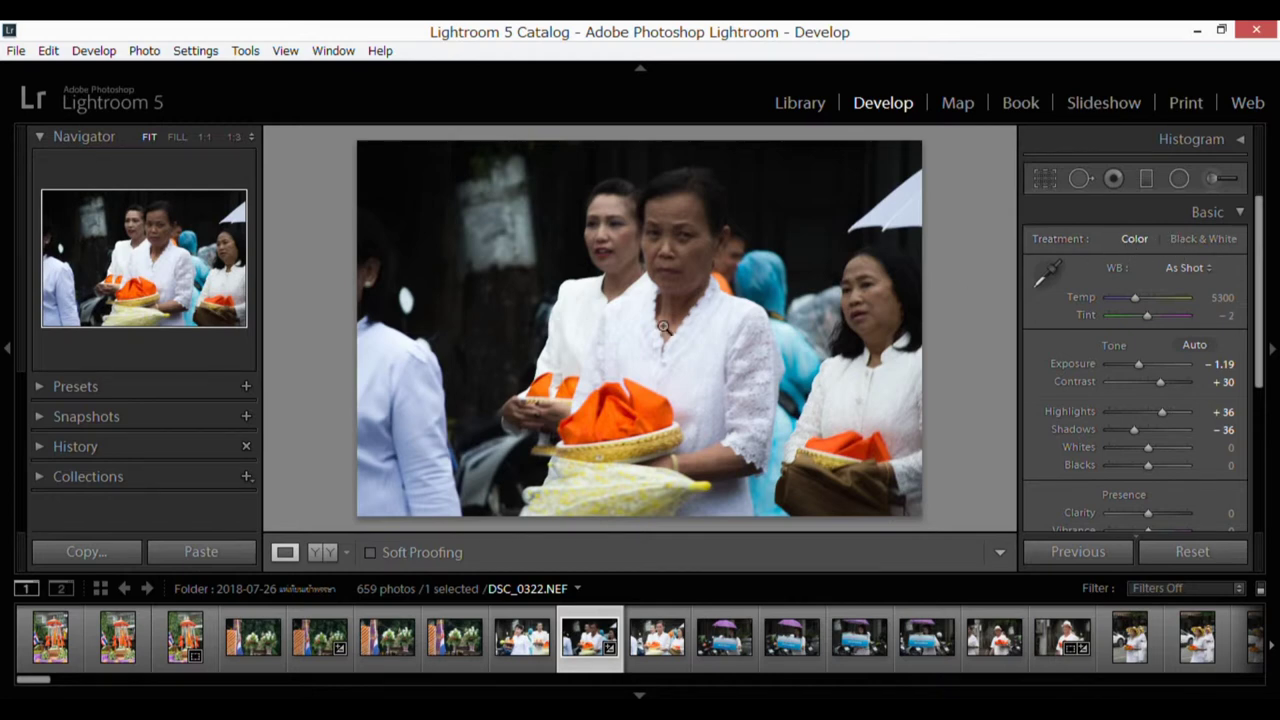
Trial the Black & White treatment, then return the photo to Color
click(1204, 239)
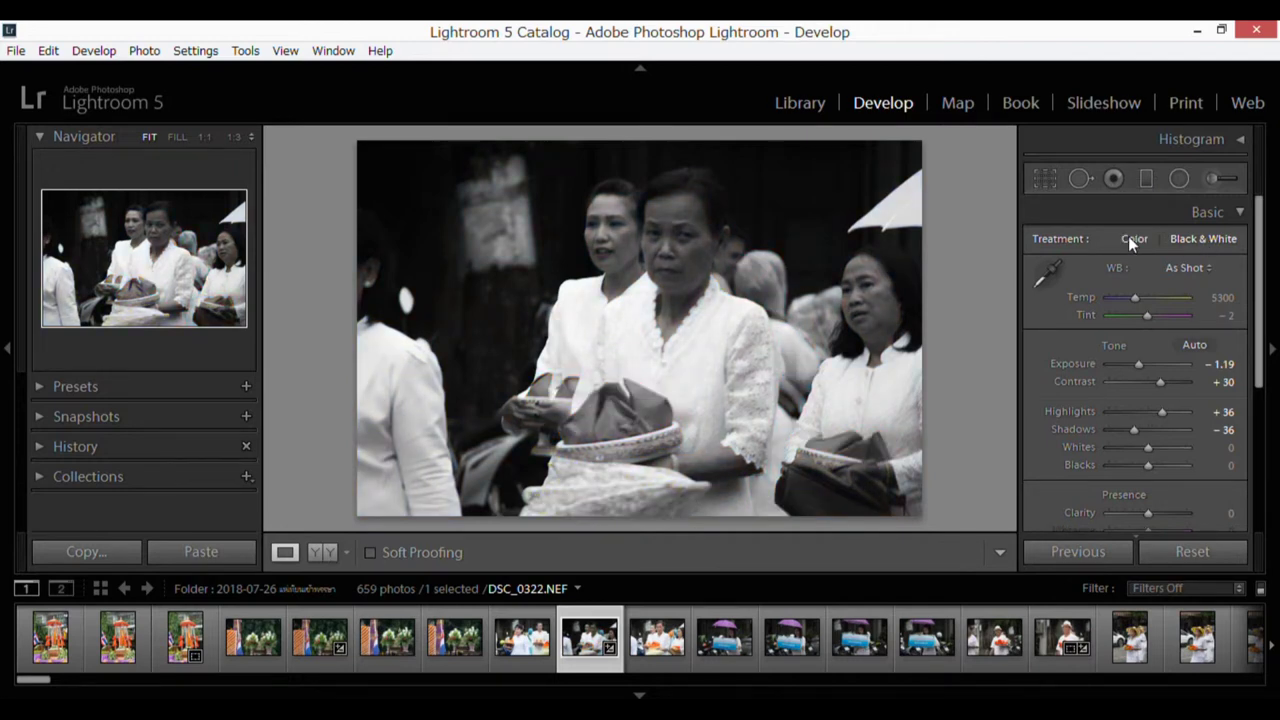
click(1128, 236)
click(1203, 239)
click(1130, 239)
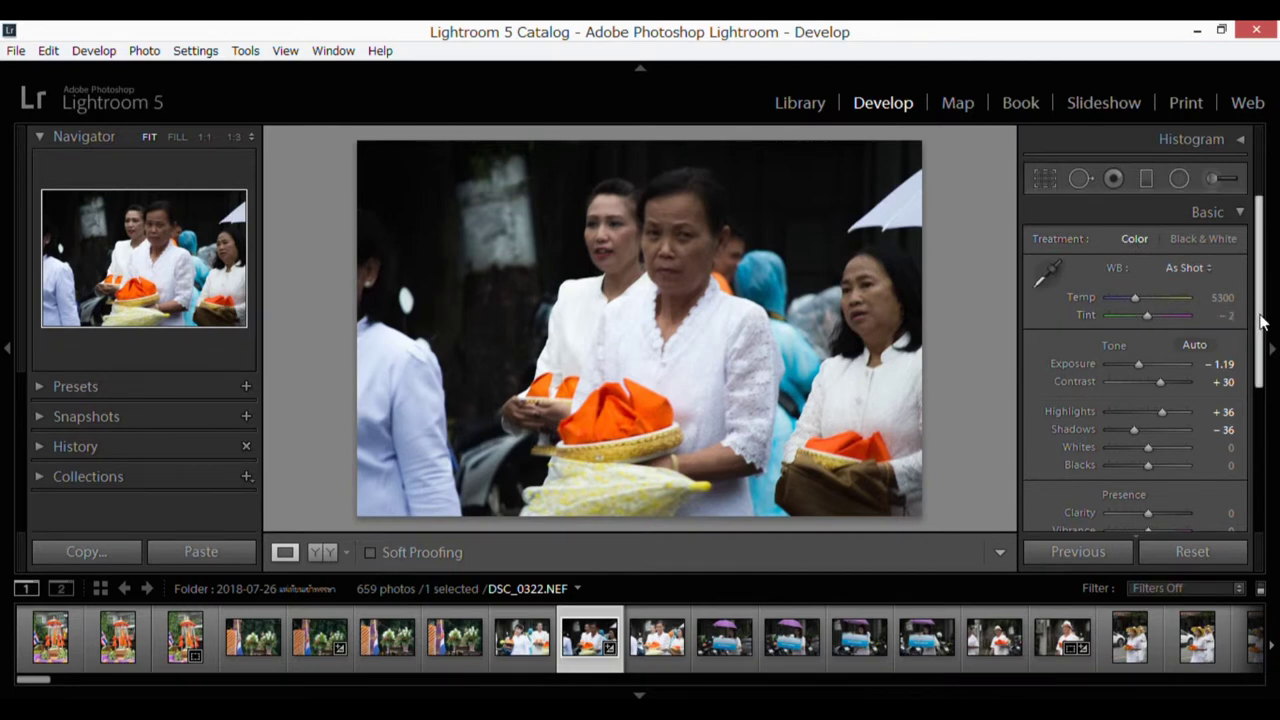
scroll(1262, 343, down, 2)
mouse_move(1262, 343)
mouse_down()
mouse_move(1266, 355)
mouse_move(1265, 343)
mouse_up()
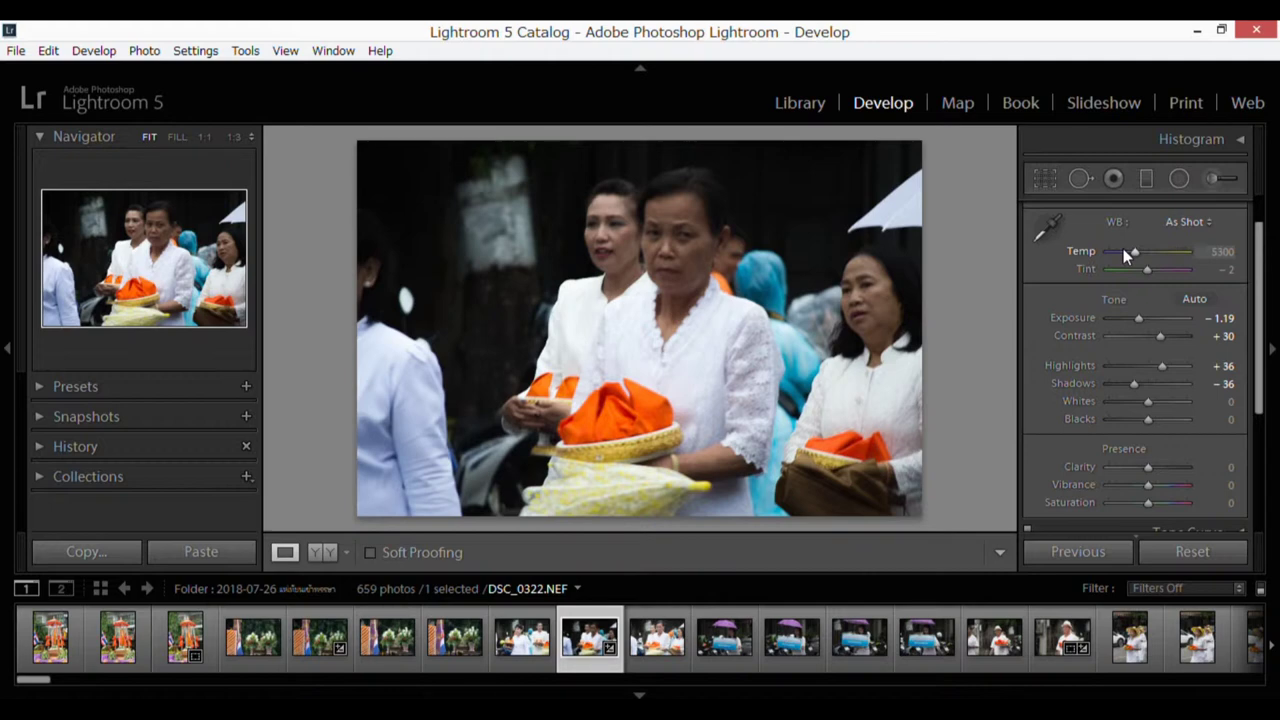
drag(1265, 358, 1265, 478)
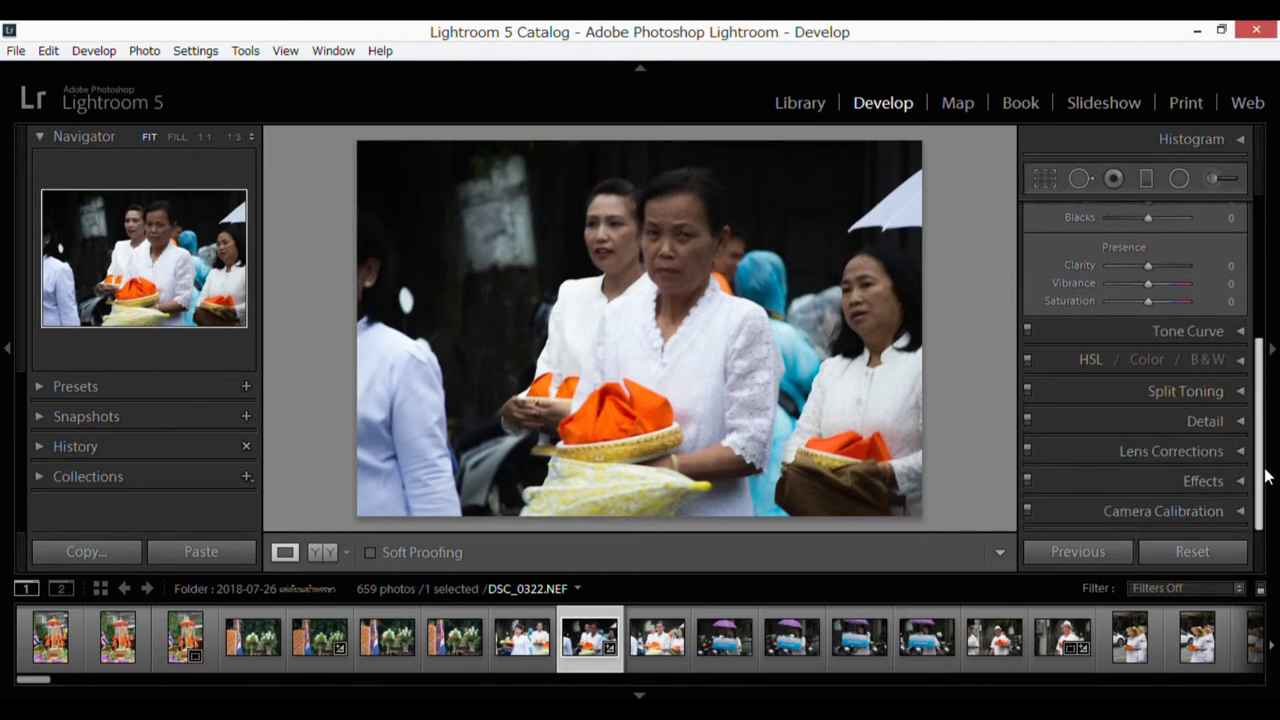
Expand Tone Curve and drag a midtone point, making the RGB point curve Custom
click(1237, 331)
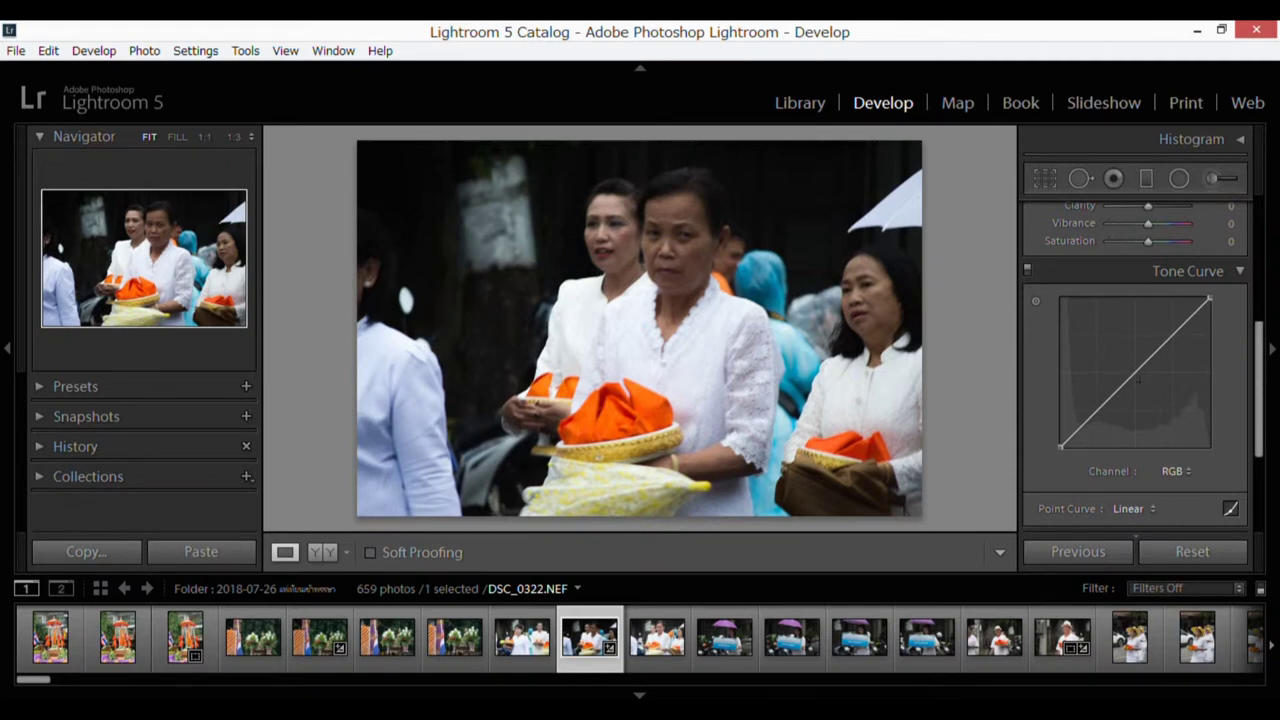
mouse_move(1122, 386)
mouse_down()
mouse_move(1138, 391)
mouse_move(1135, 375)
mouse_up()
drag(1261, 350, 1262, 450)
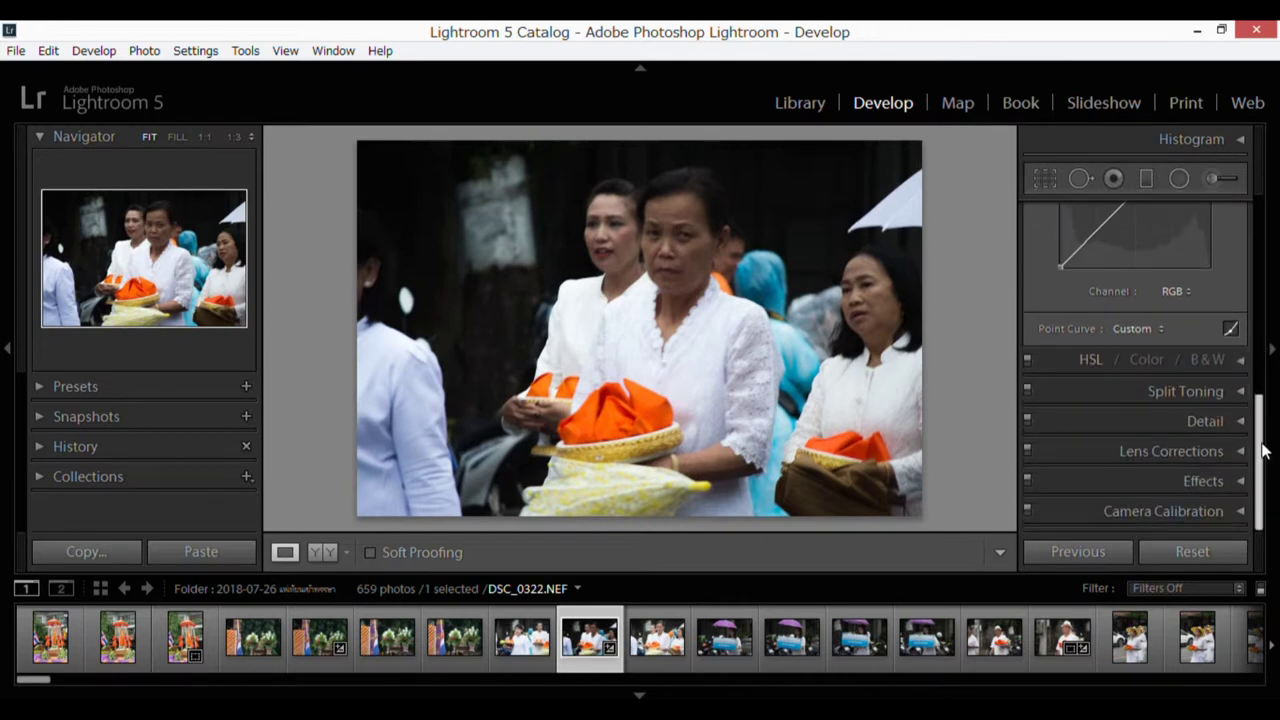
Expand HSL and browse its Saturation, Luminance, then All views, leaving every slider at 0
click(1242, 362)
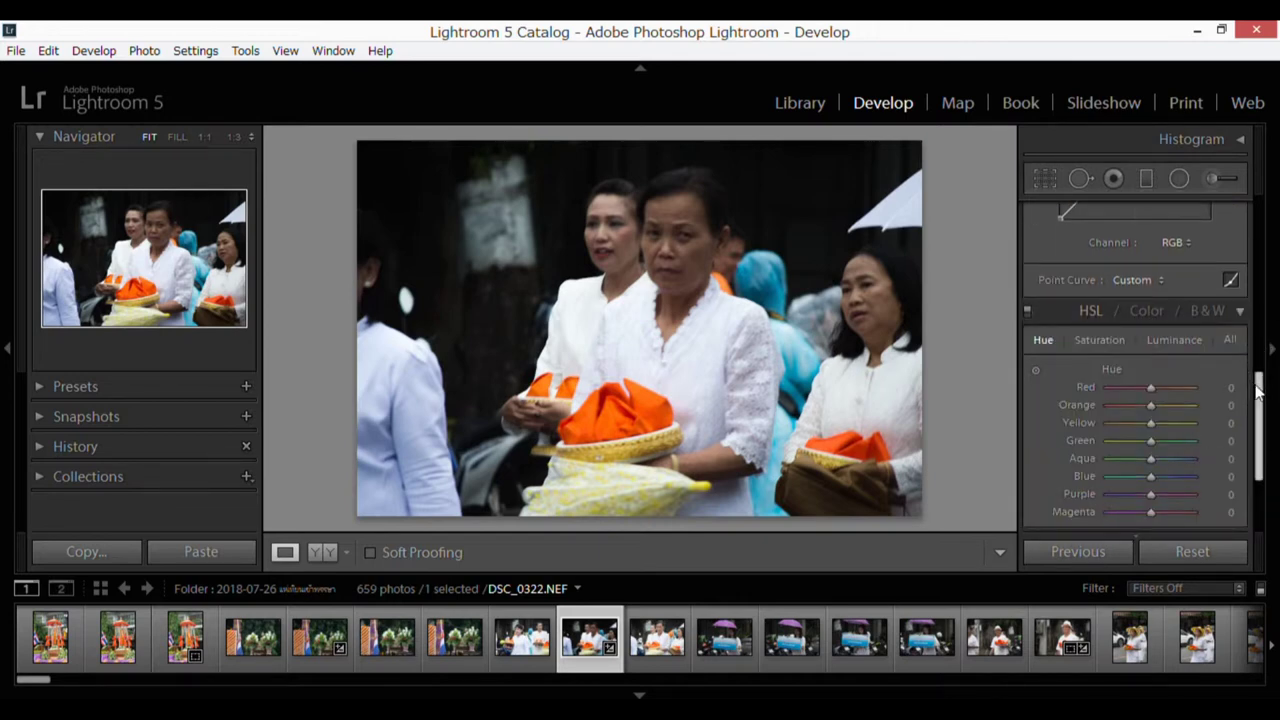
scroll(1258, 390, down, 3)
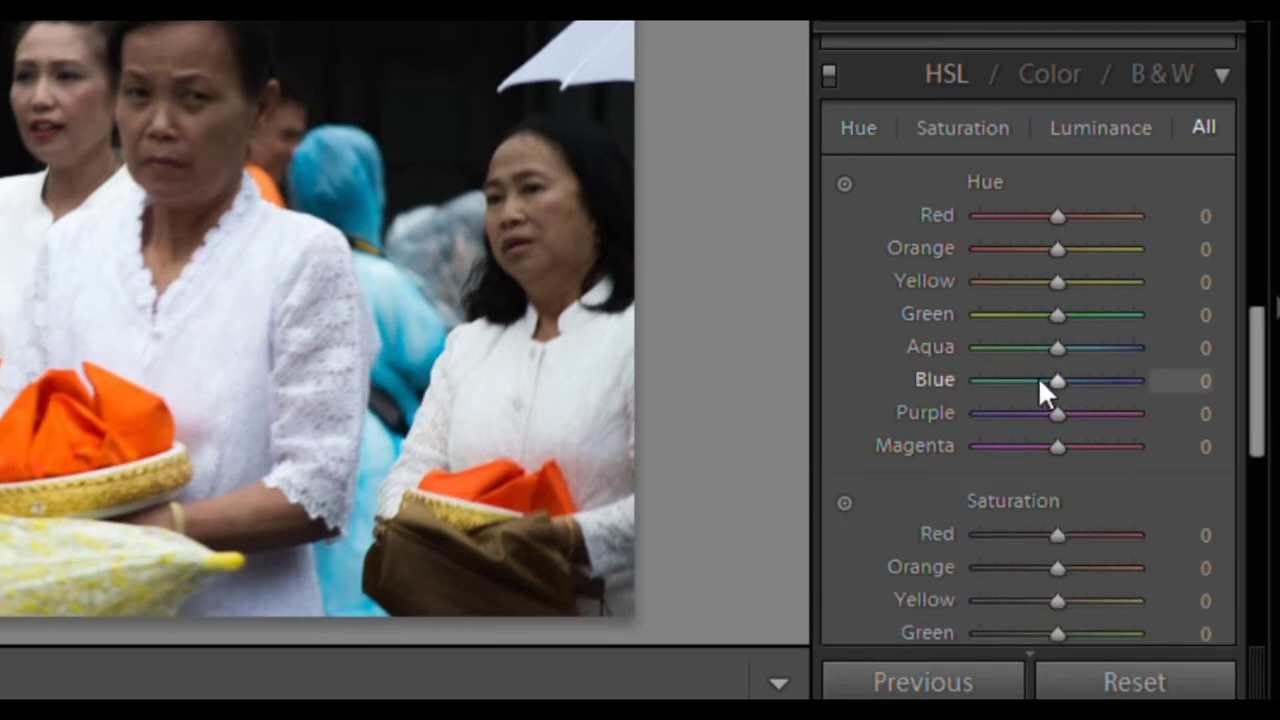
mouse_move(1265, 400)
mouse_down()
mouse_move(1268, 560)
mouse_move(1276, 305)
mouse_move(1262, 345)
mouse_up()
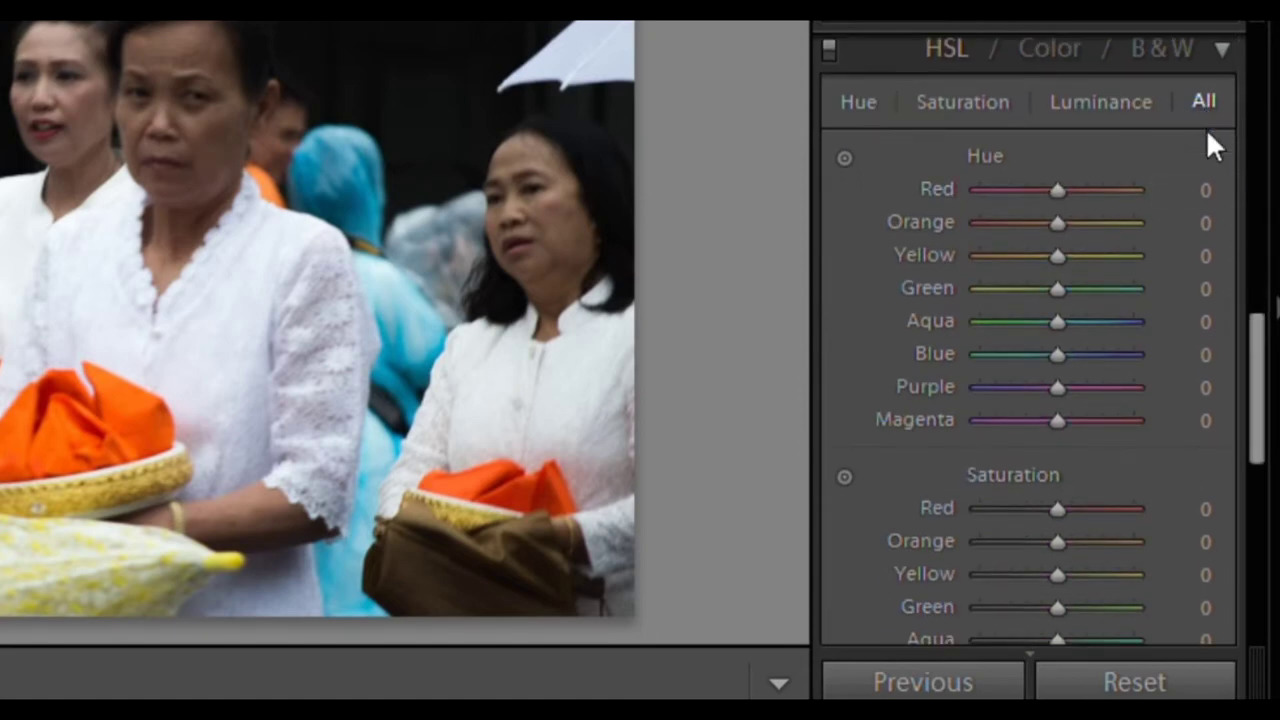
mouse_move(1252, 345)
mouse_down()
mouse_move(1260, 451)
mouse_move(1260, 314)
mouse_up()
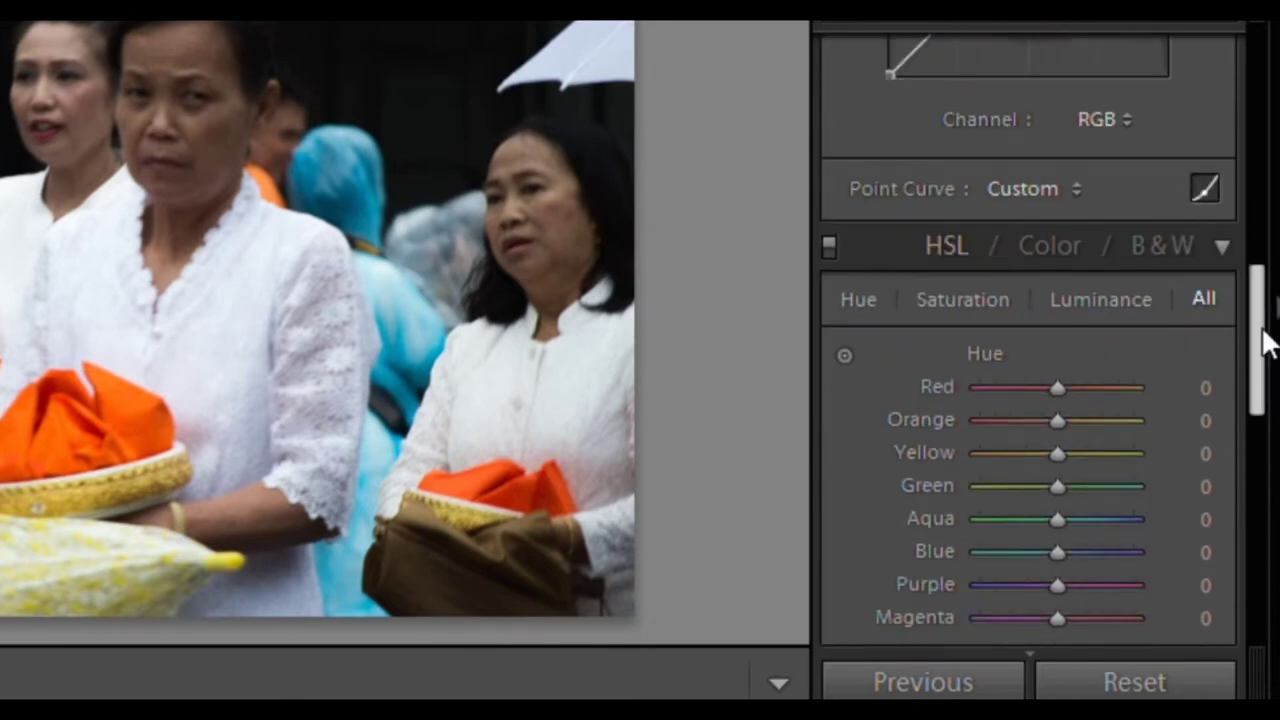
drag(1262, 343, 1262, 394)
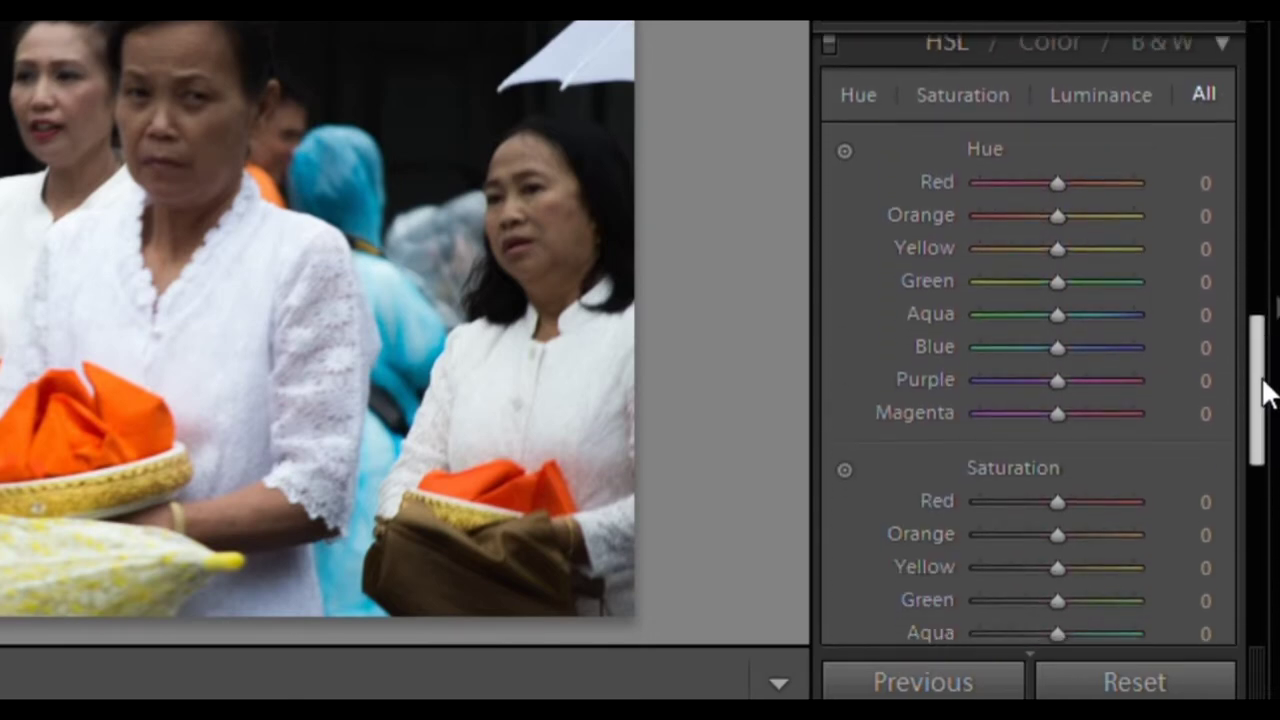
click(962, 99)
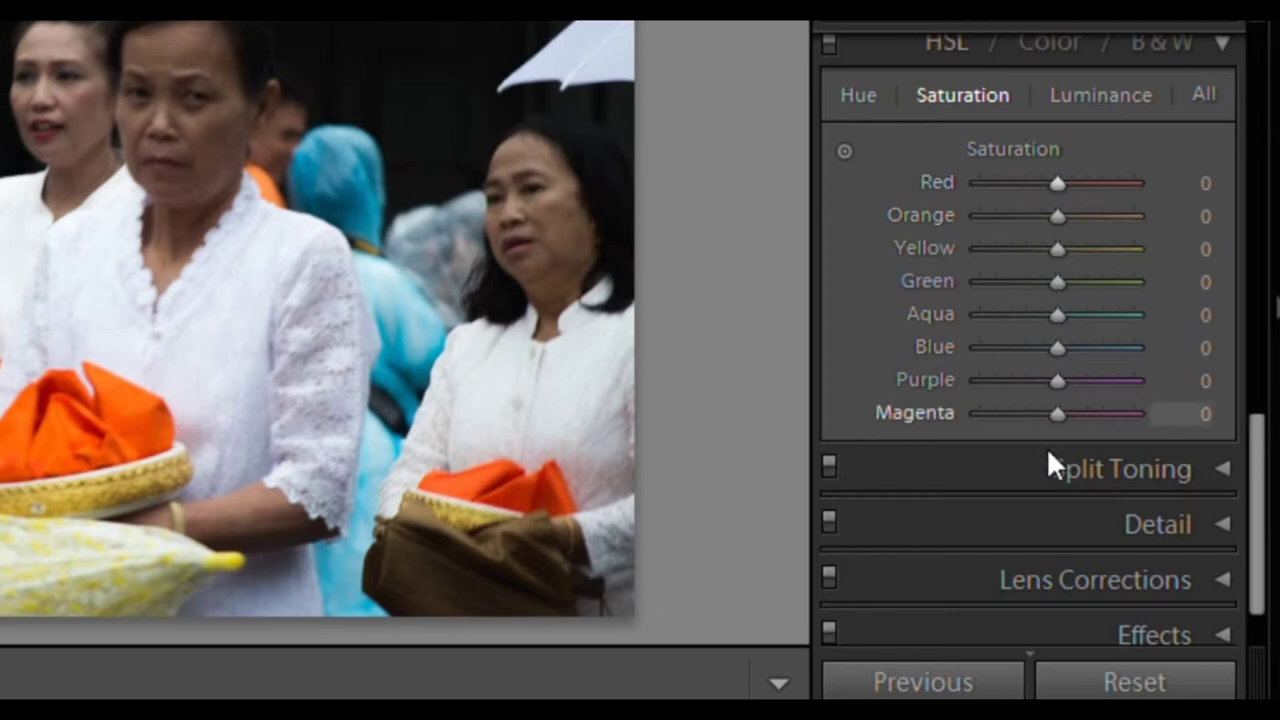
click(1103, 98)
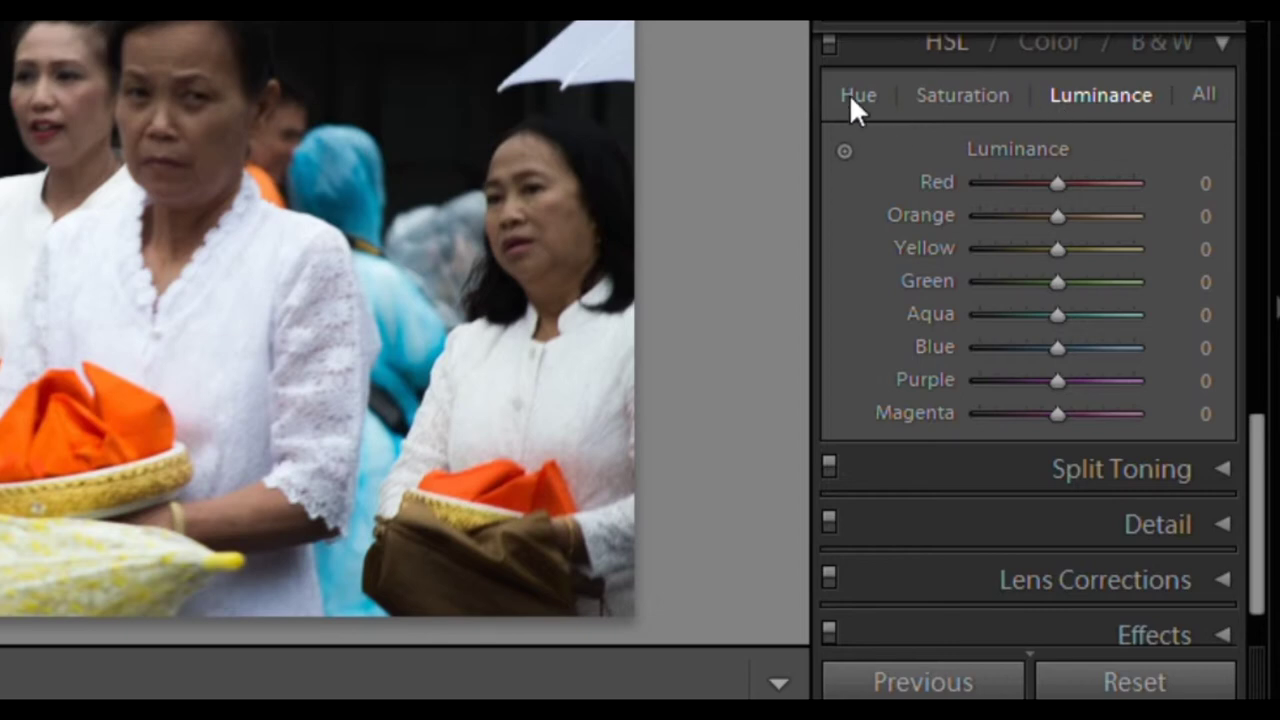
click(1203, 95)
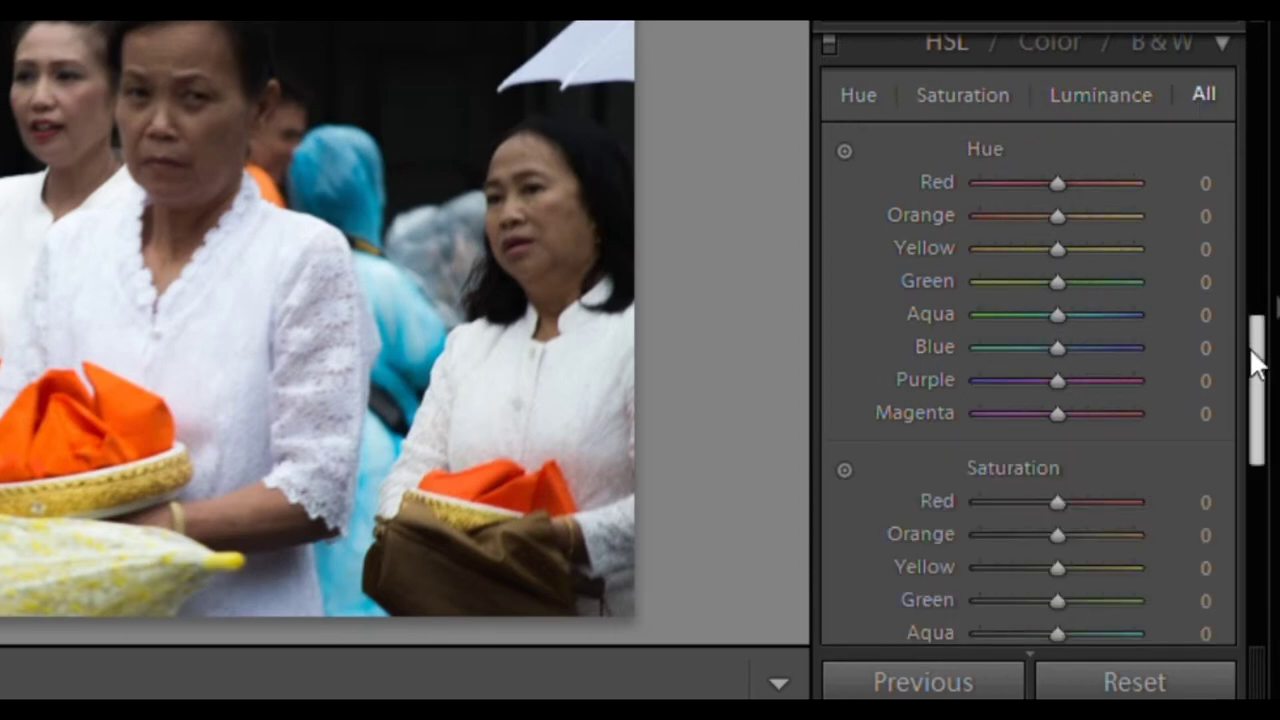
drag(1249, 346, 1251, 565)
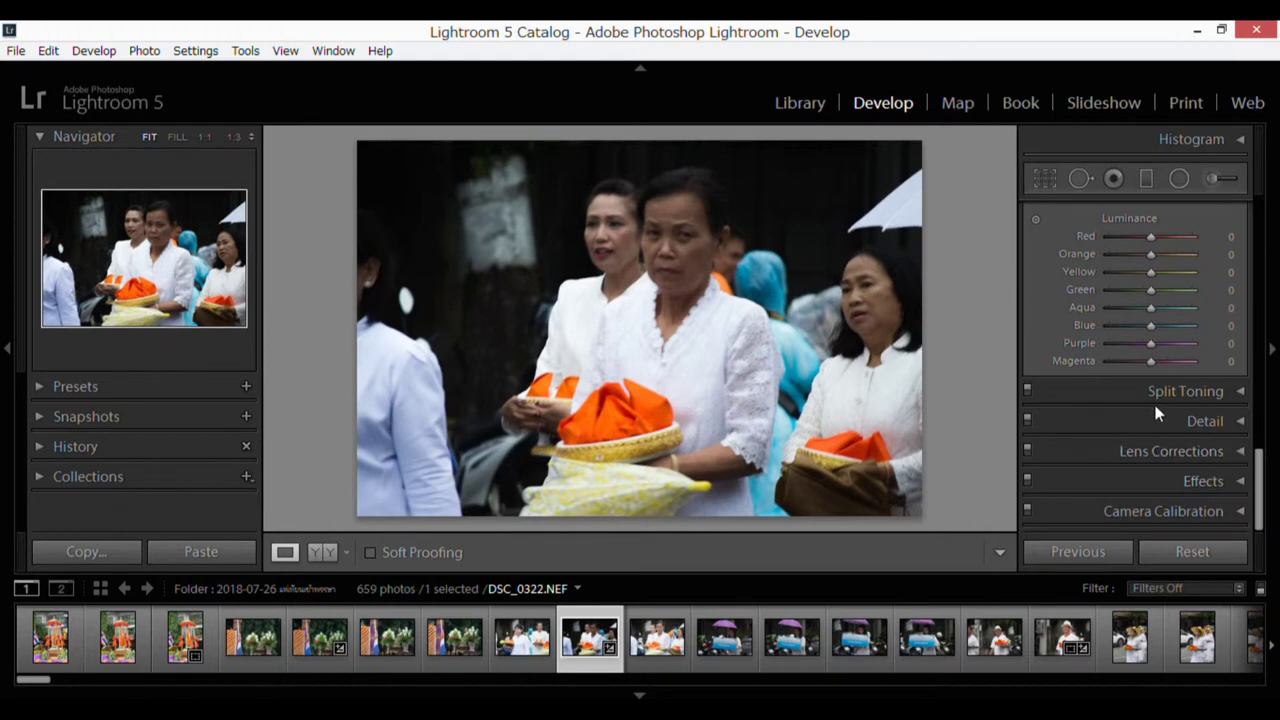
Expand Split Toning to show the Highlights, Shadows and Balance sliders, all at 0
click(1221, 392)
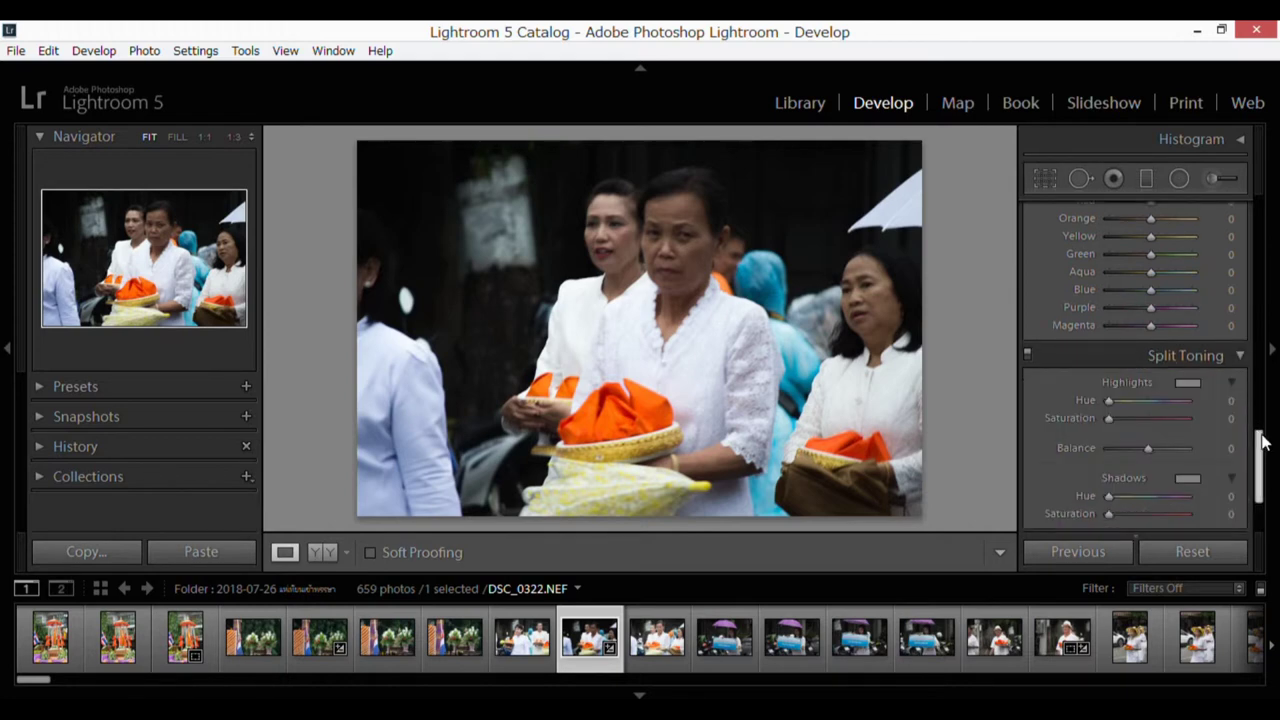
scroll(1263, 455, down, 3)
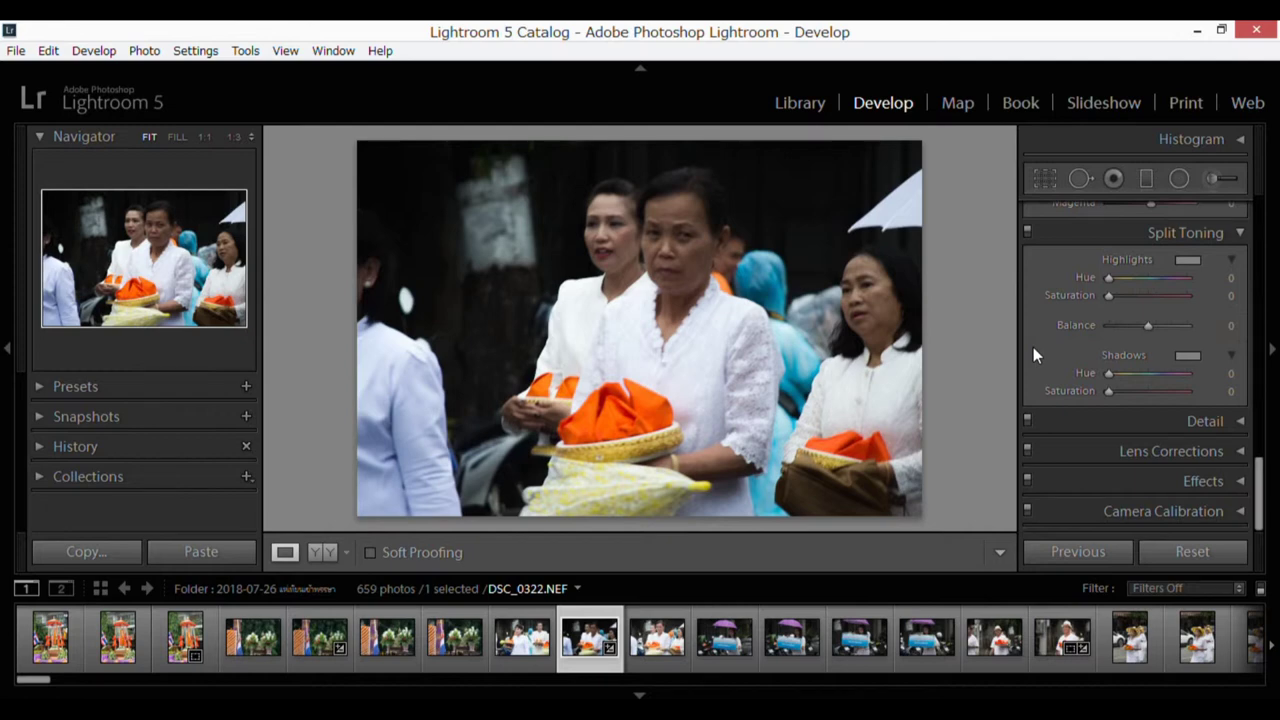
Open the Detail panel and zoom the photo to 1:1 on the women's faces
click(1241, 422)
mouse_move(1265, 462)
mouse_down()
mouse_move(1265, 483)
mouse_move(1259, 474)
mouse_up()
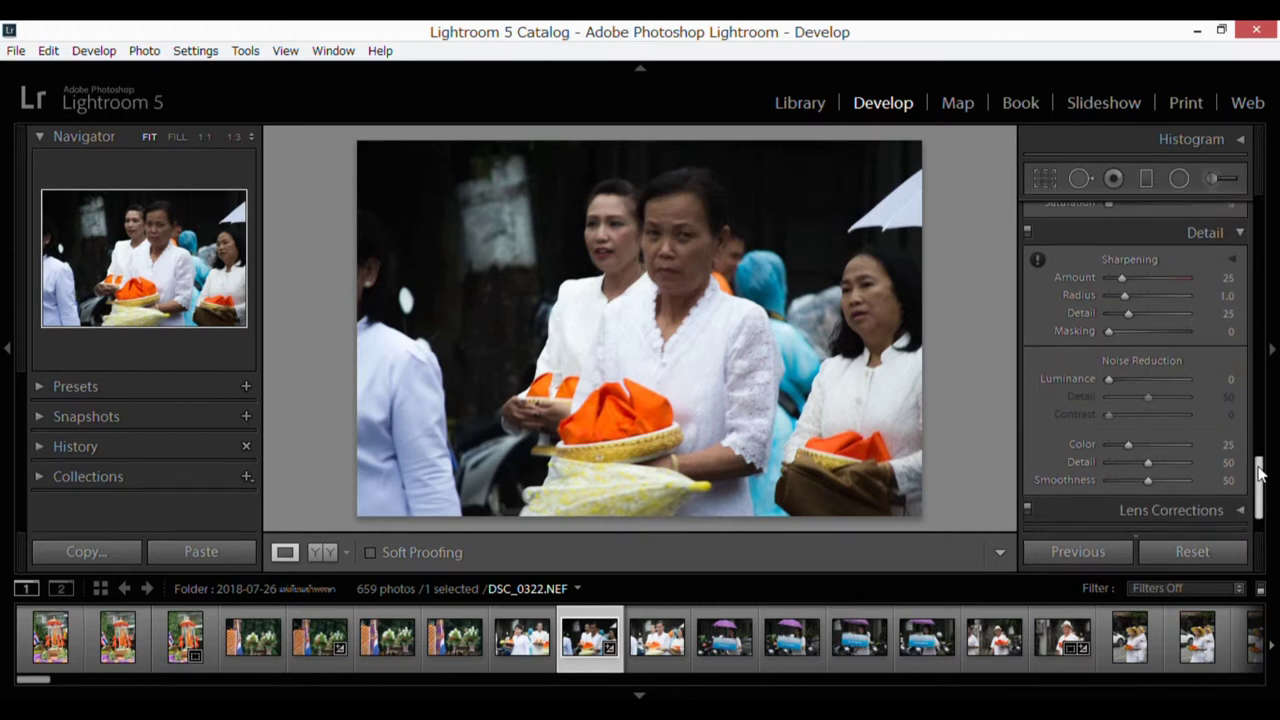
scroll(1259, 474, down, 1)
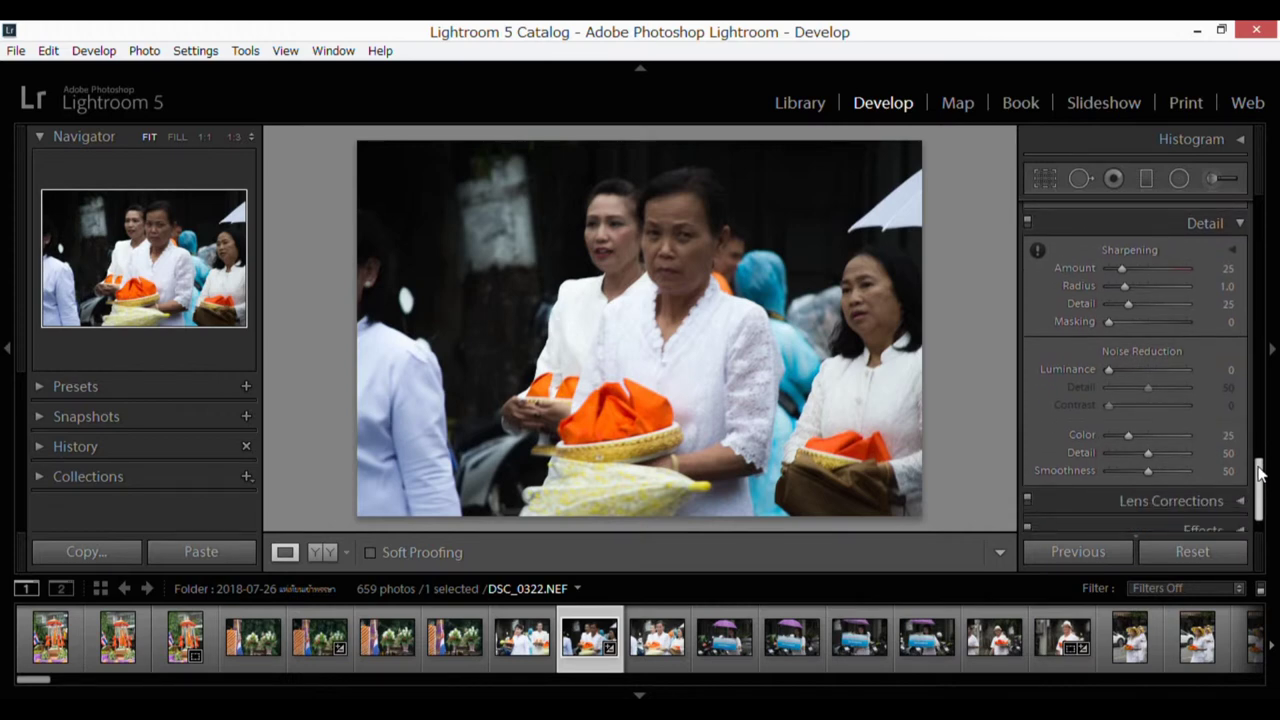
click(663, 238)
drag(694, 266, 729, 329)
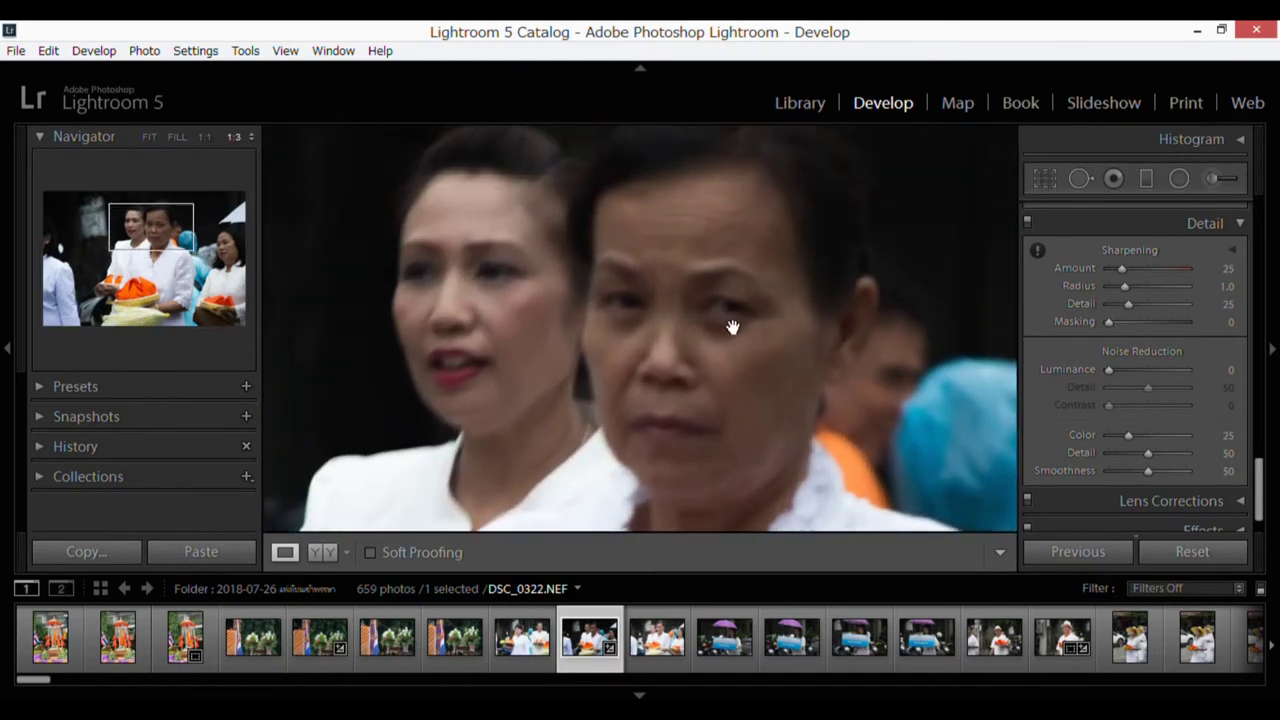
click(206, 138)
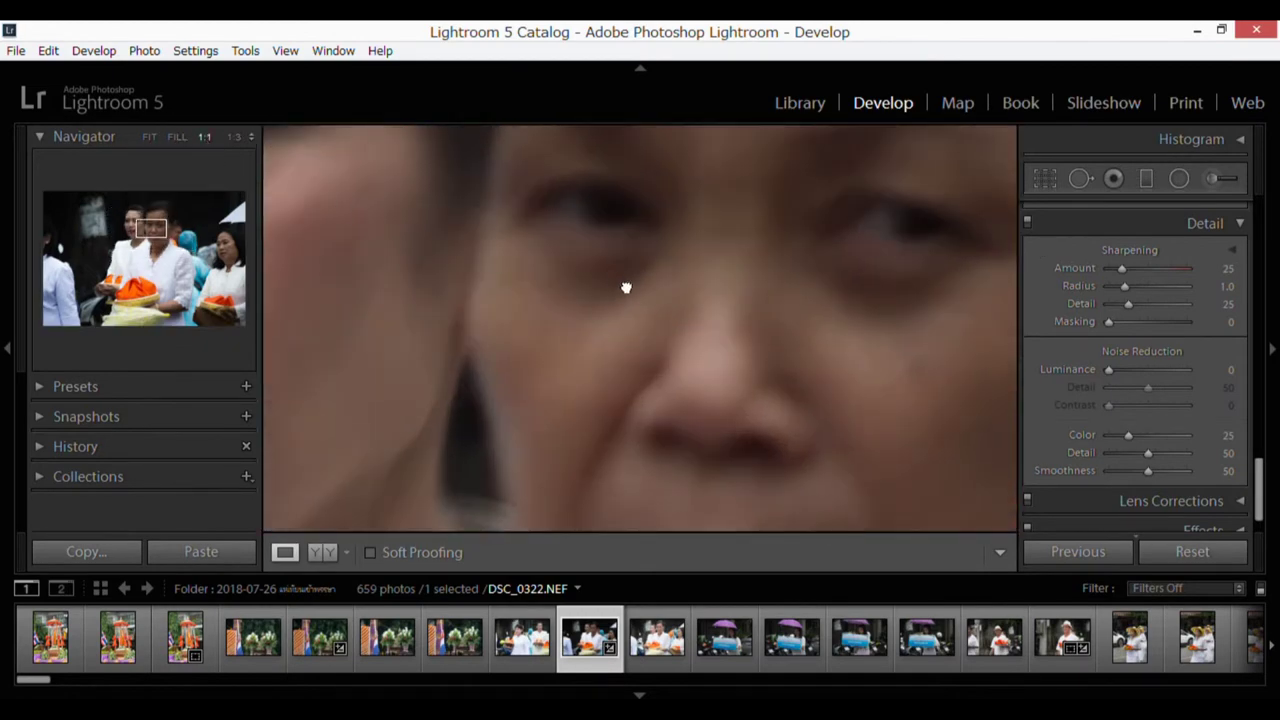
mouse_move(626, 286)
mouse_down()
mouse_move(746, 361)
mouse_move(757, 314)
mouse_up()
drag(646, 386, 734, 437)
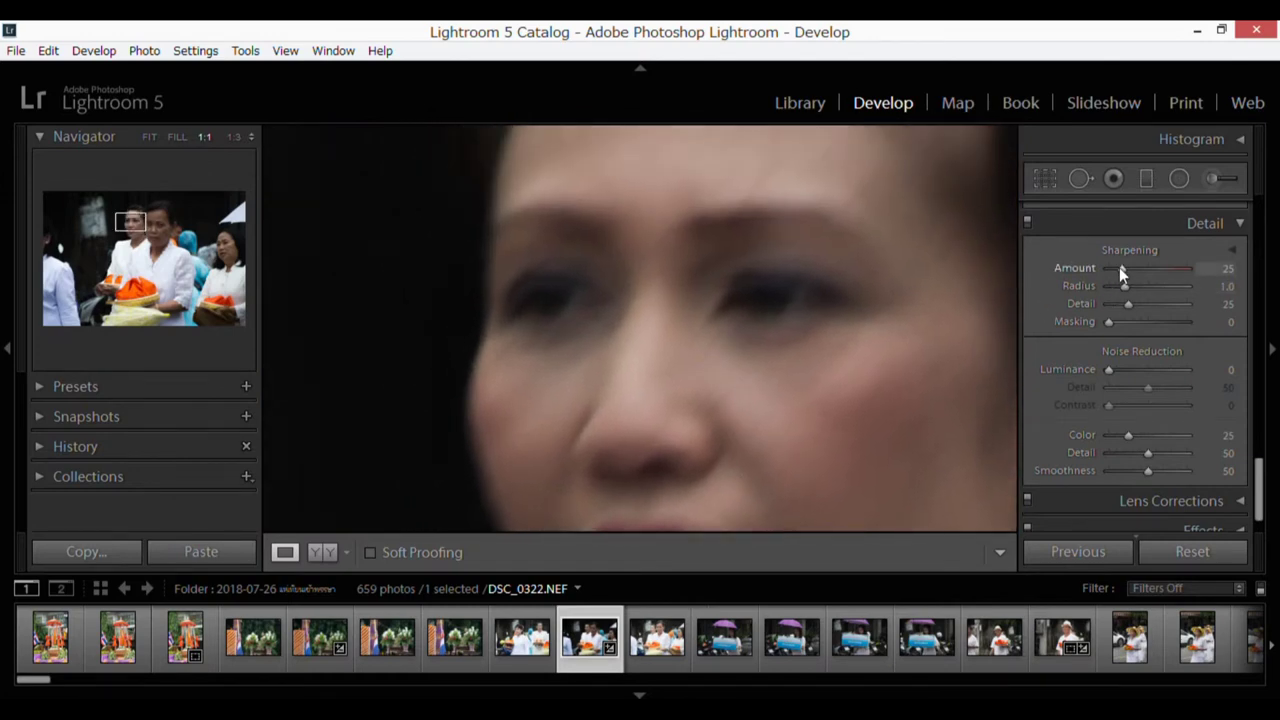
Test sharpening Amount up to 150 on the face, then set it to 0
mouse_move(1122, 271)
mouse_down()
mouse_move(1174, 273)
mouse_move(1058, 282)
mouse_move(1207, 285)
mouse_up()
drag(797, 220, 748, 285)
mouse_move(829, 300)
mouse_down()
mouse_move(820, 352)
mouse_move(820, 243)
mouse_up()
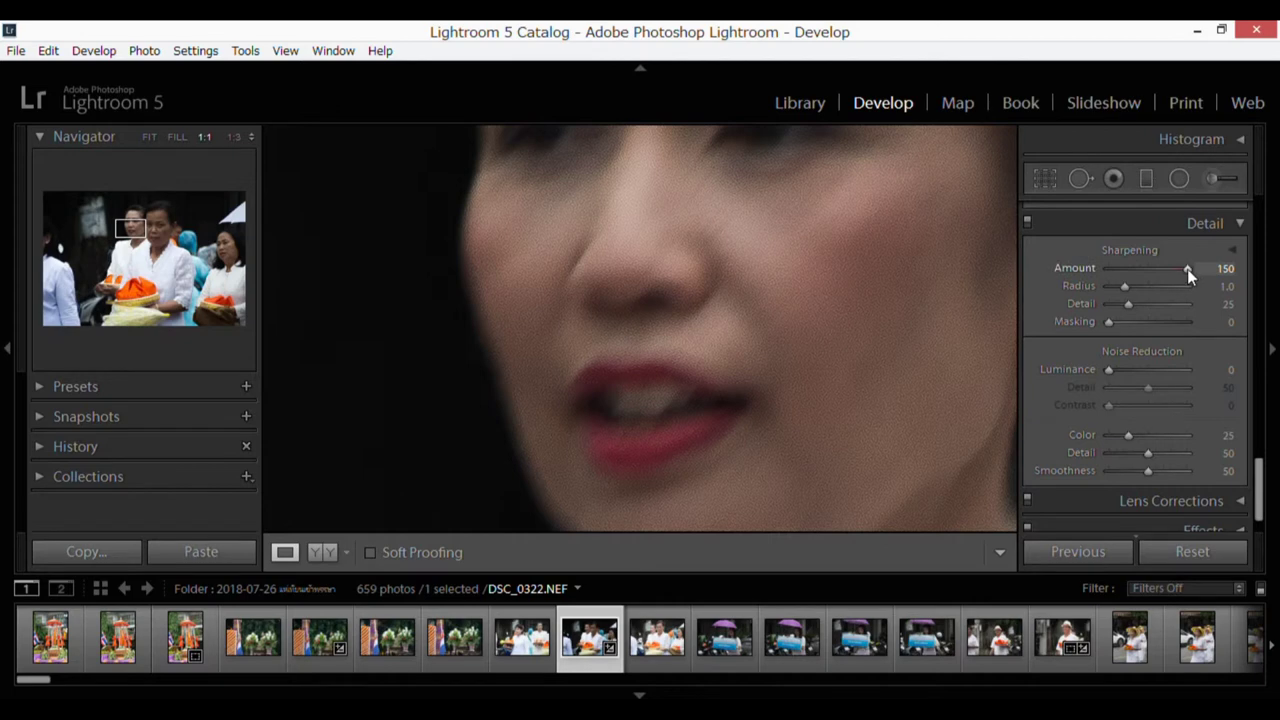
drag(1187, 269, 1145, 279)
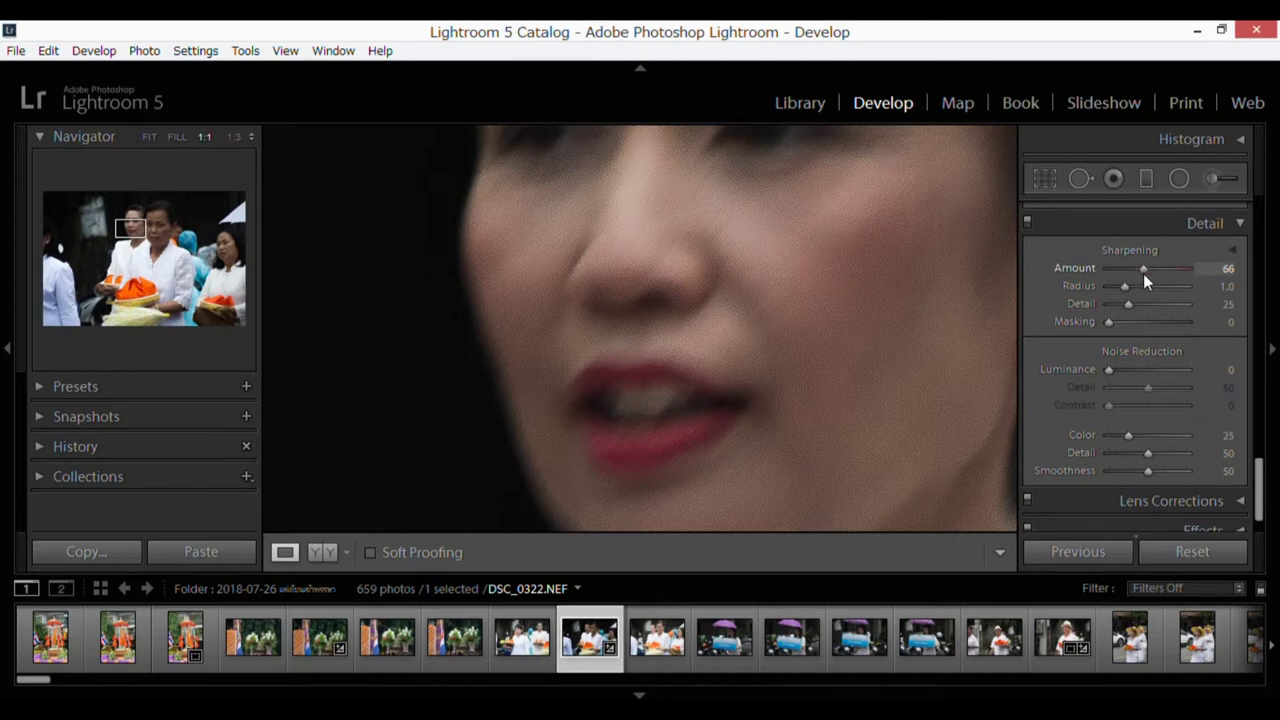
click(1225, 268)
text(0)
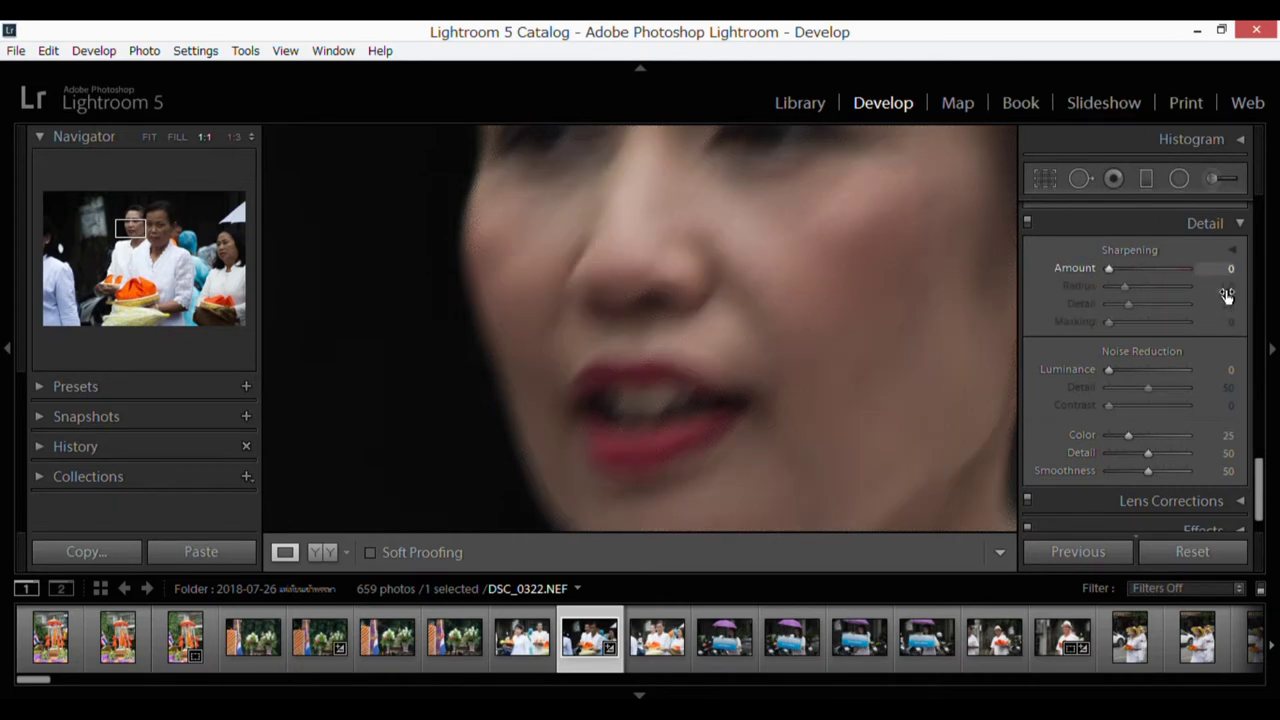
key(Return)
mouse_move(777, 251)
mouse_down()
mouse_move(780, 360)
mouse_move(466, 366)
mouse_move(517, 274)
mouse_up()
drag(811, 347, 786, 329)
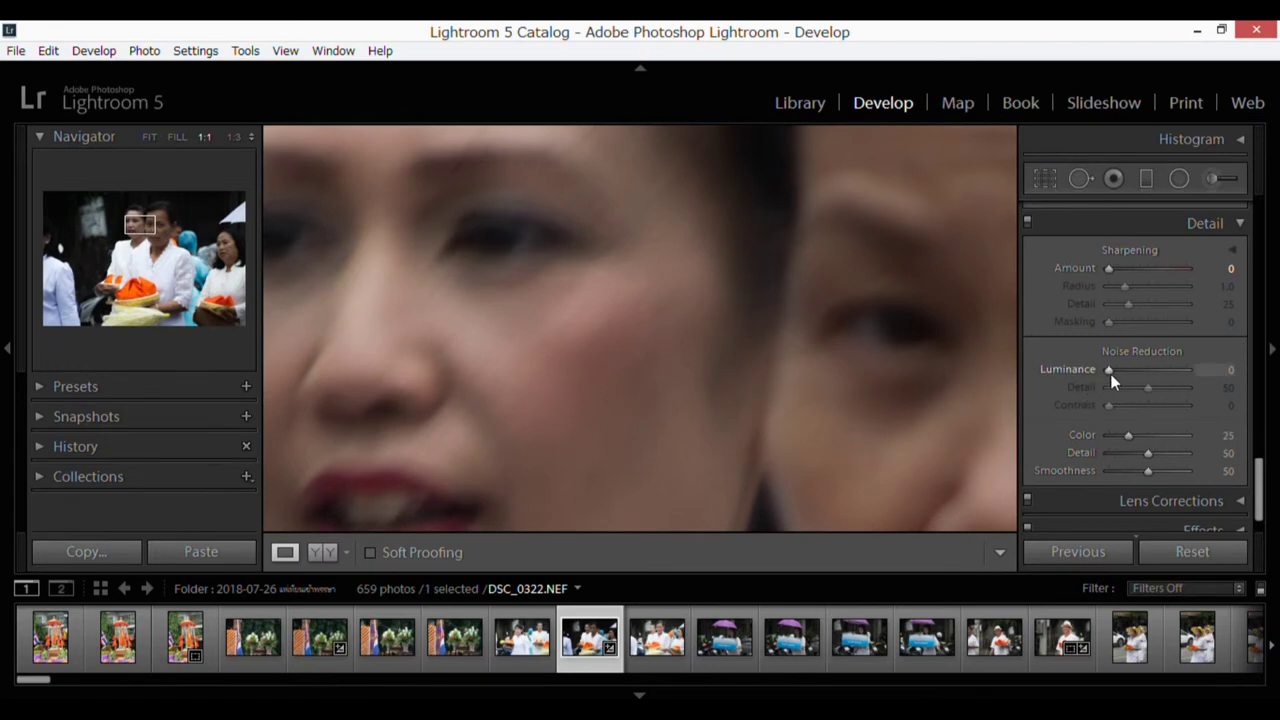
drag(1108, 369, 1187, 372)
drag(1262, 476, 1262, 520)
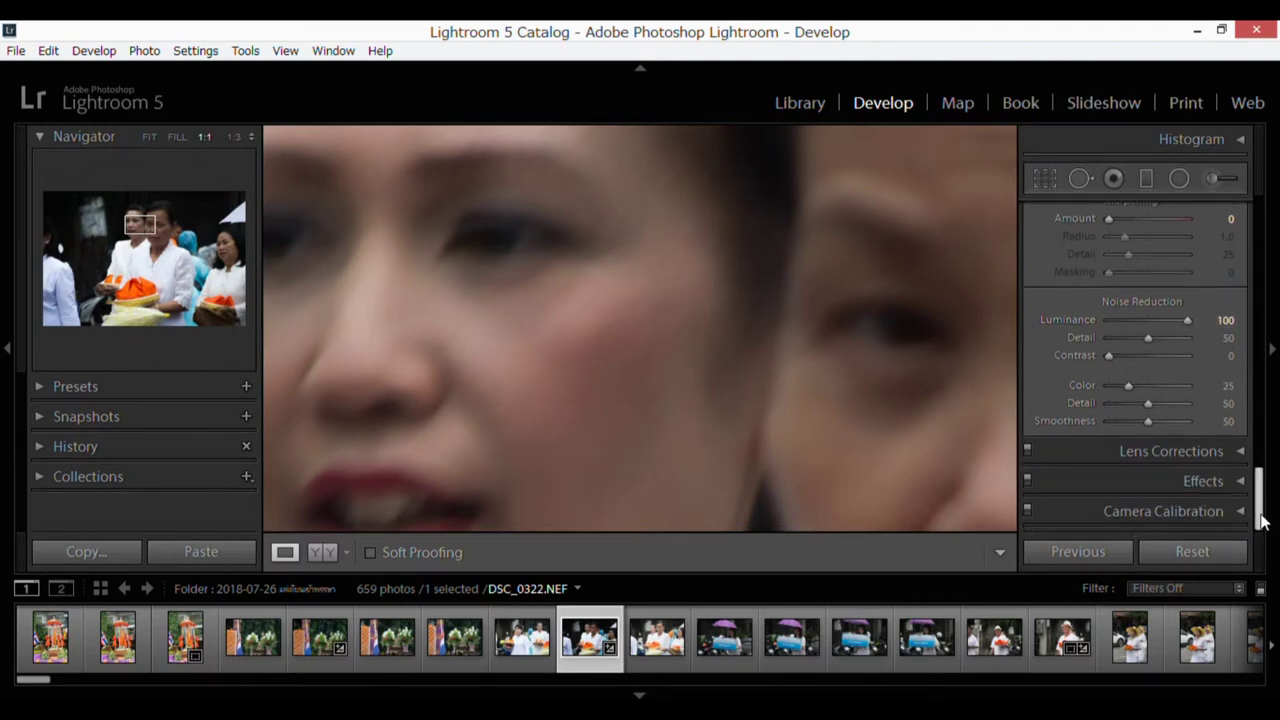
drag(1186, 320, 1113, 324)
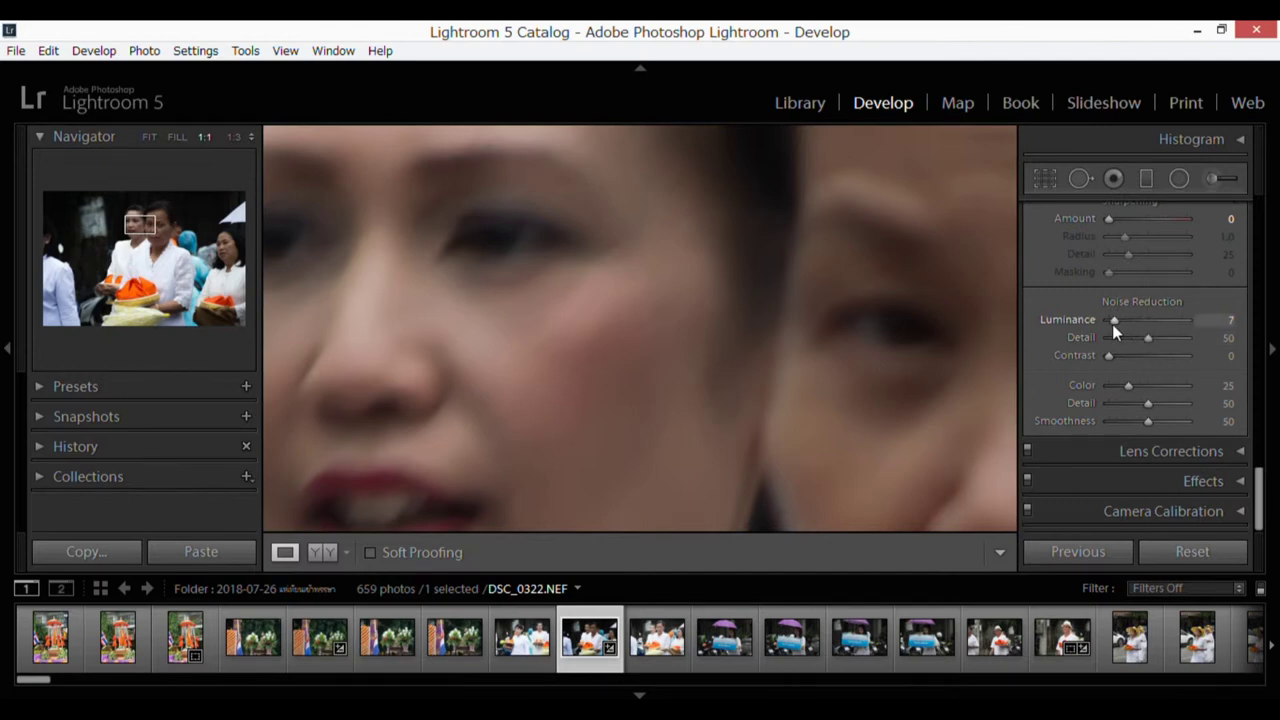
drag(1113, 320, 1099, 320)
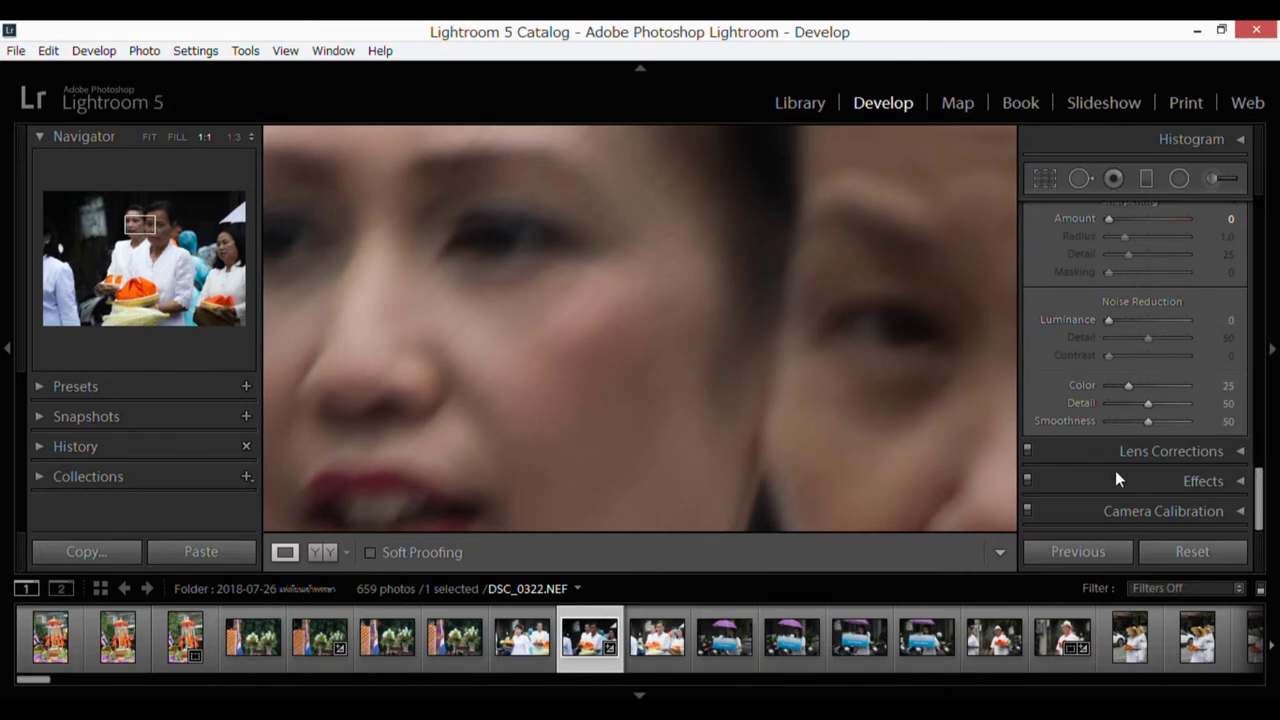
Expand Lens Corrections, showing transforms at 0, Scale 100 and vignetting Amount 0
click(1234, 451)
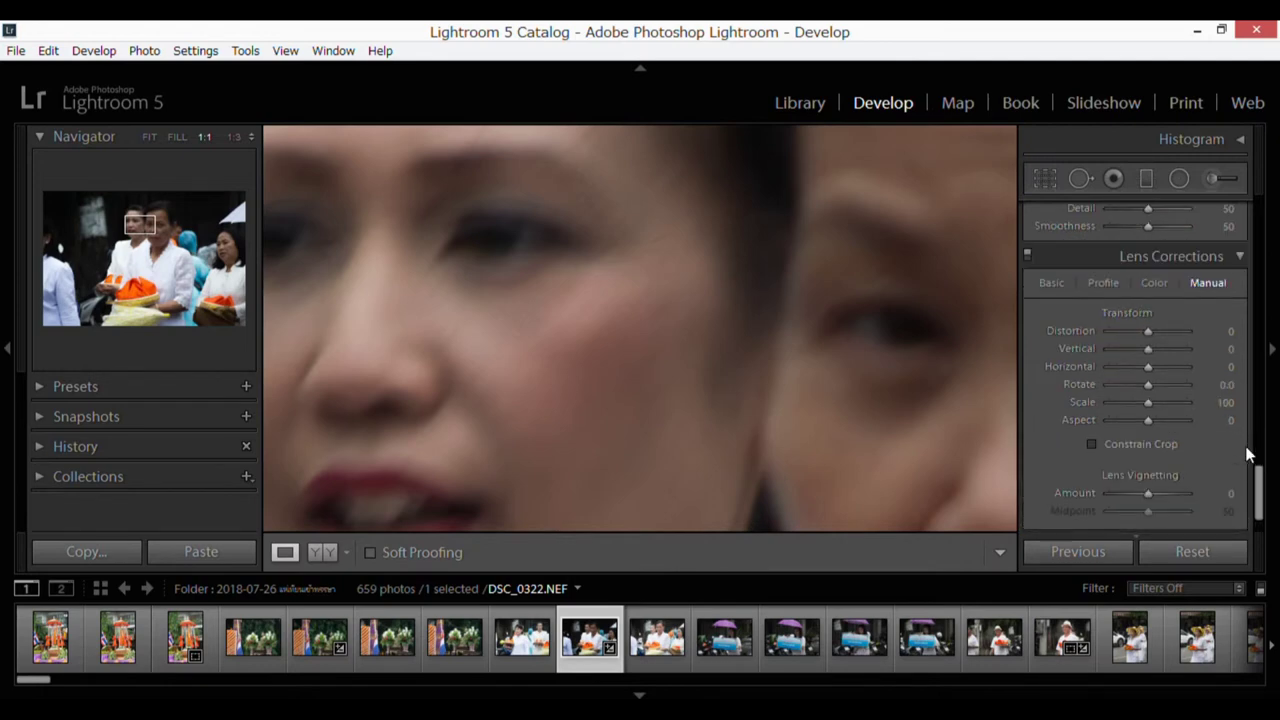
drag(1257, 457, 1262, 482)
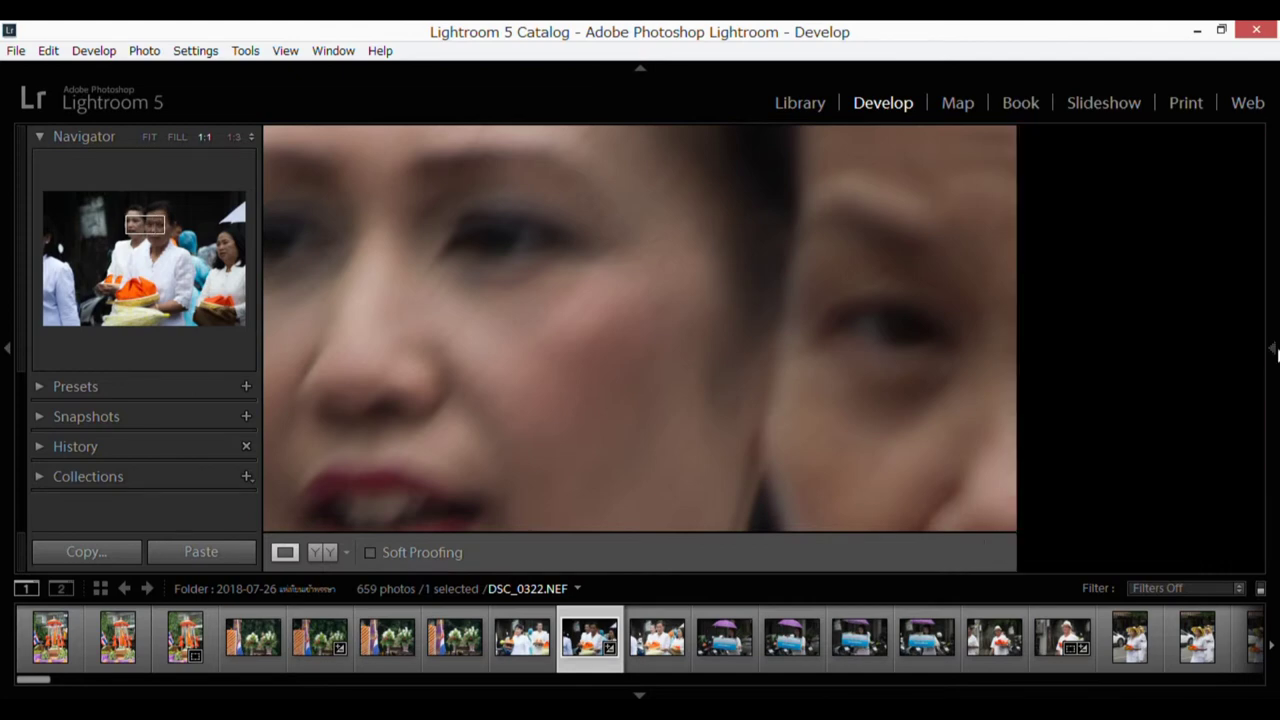
scroll(1260, 484, down, 1)
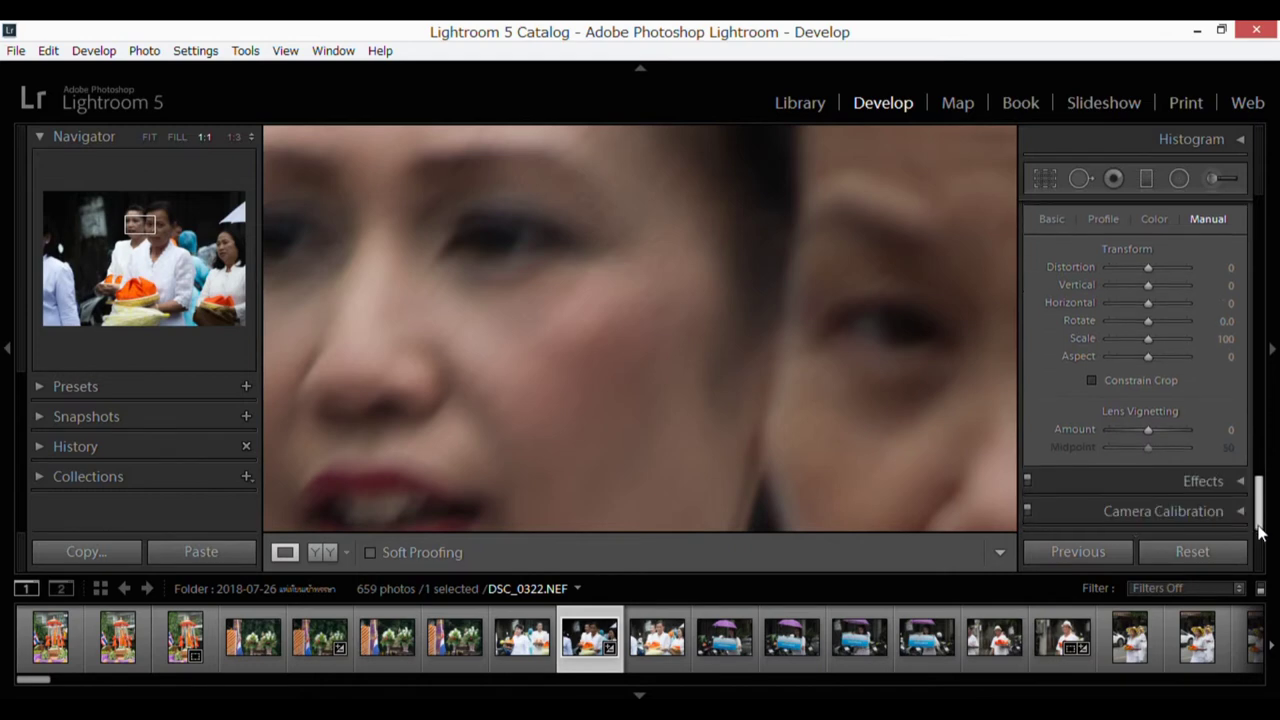
In Effects, try post-crop vignetting, reset it to 0, and raise Grain Amount to 100
click(1239, 481)
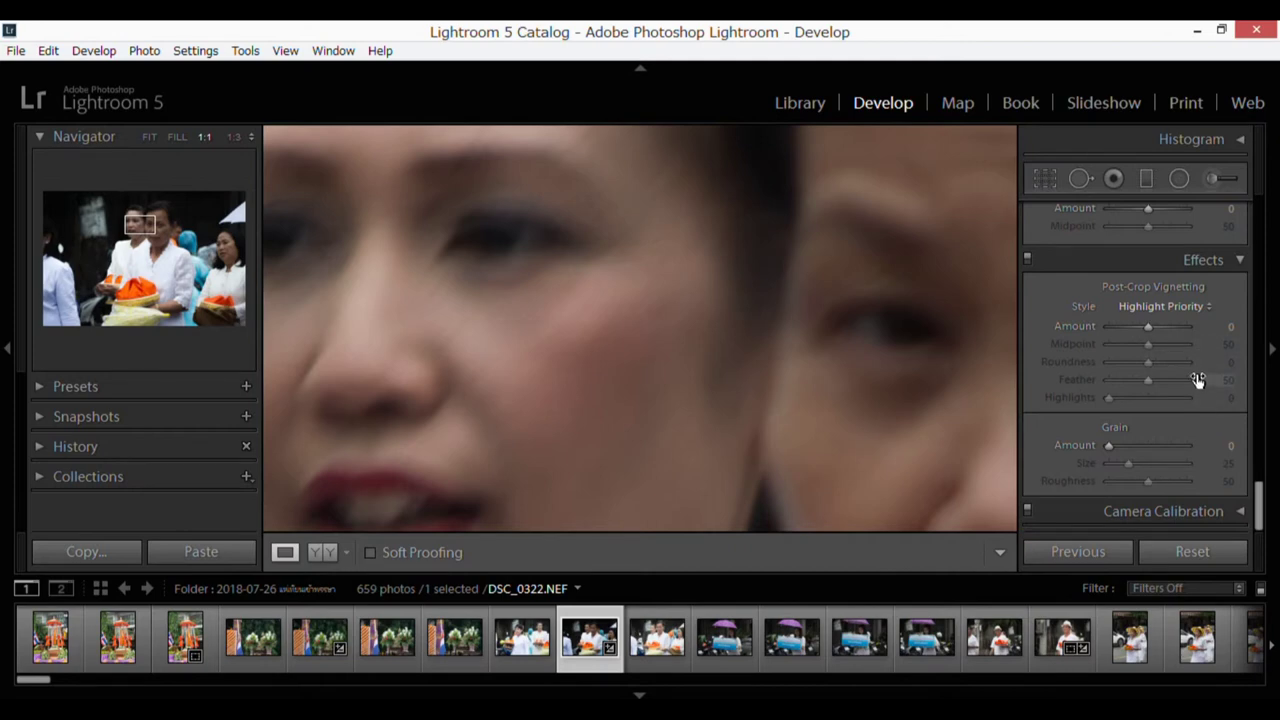
click(754, 315)
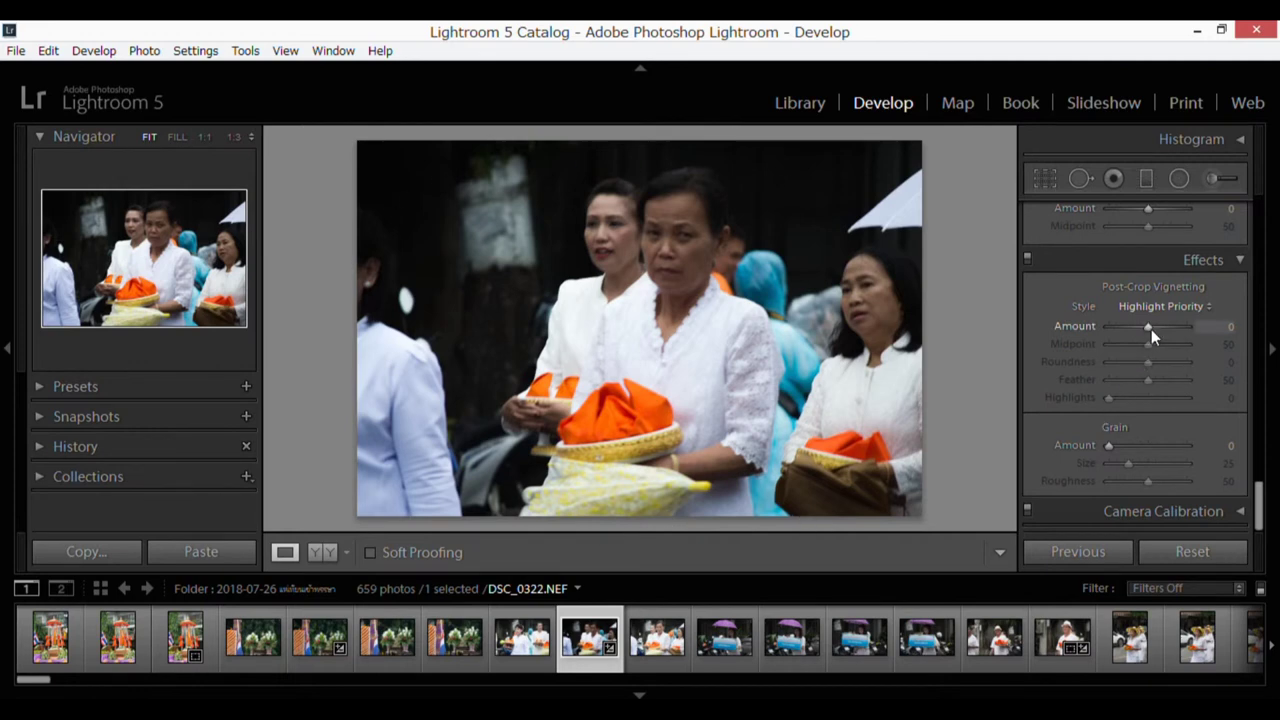
drag(1147, 325, 1121, 325)
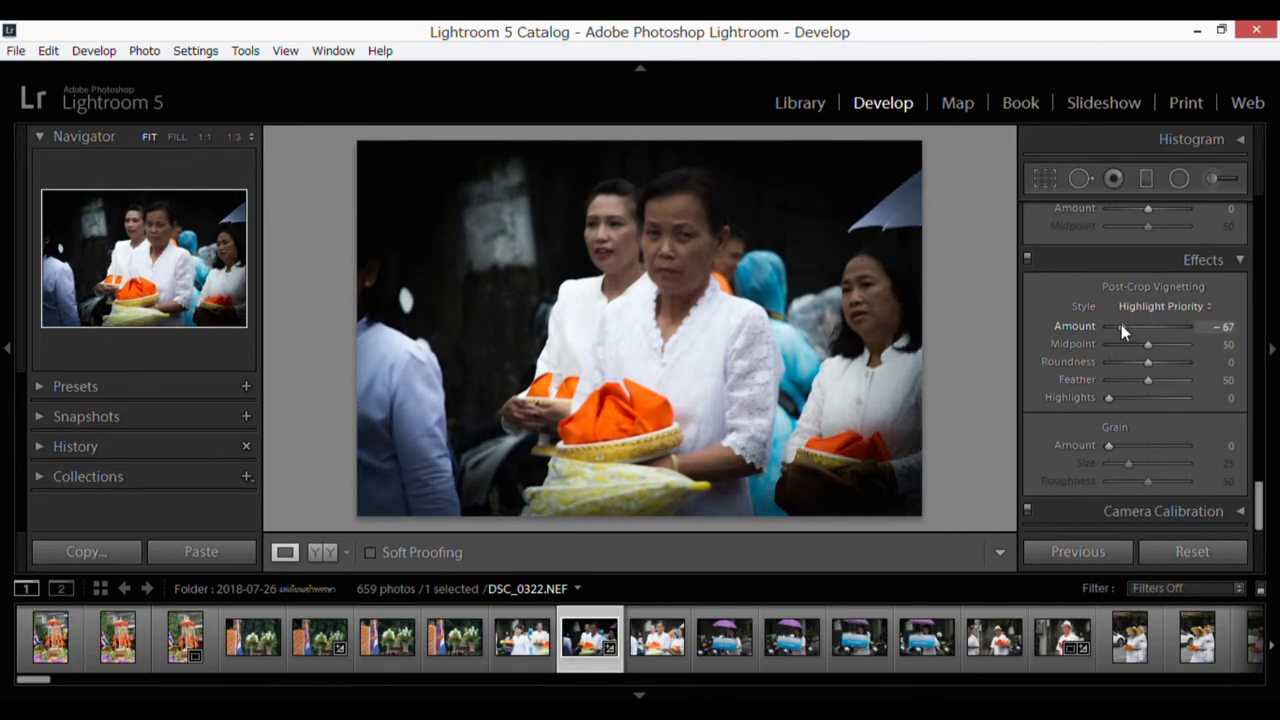
mouse_move(1121, 325)
mouse_down()
mouse_move(1184, 335)
mouse_move(1144, 333)
mouse_up()
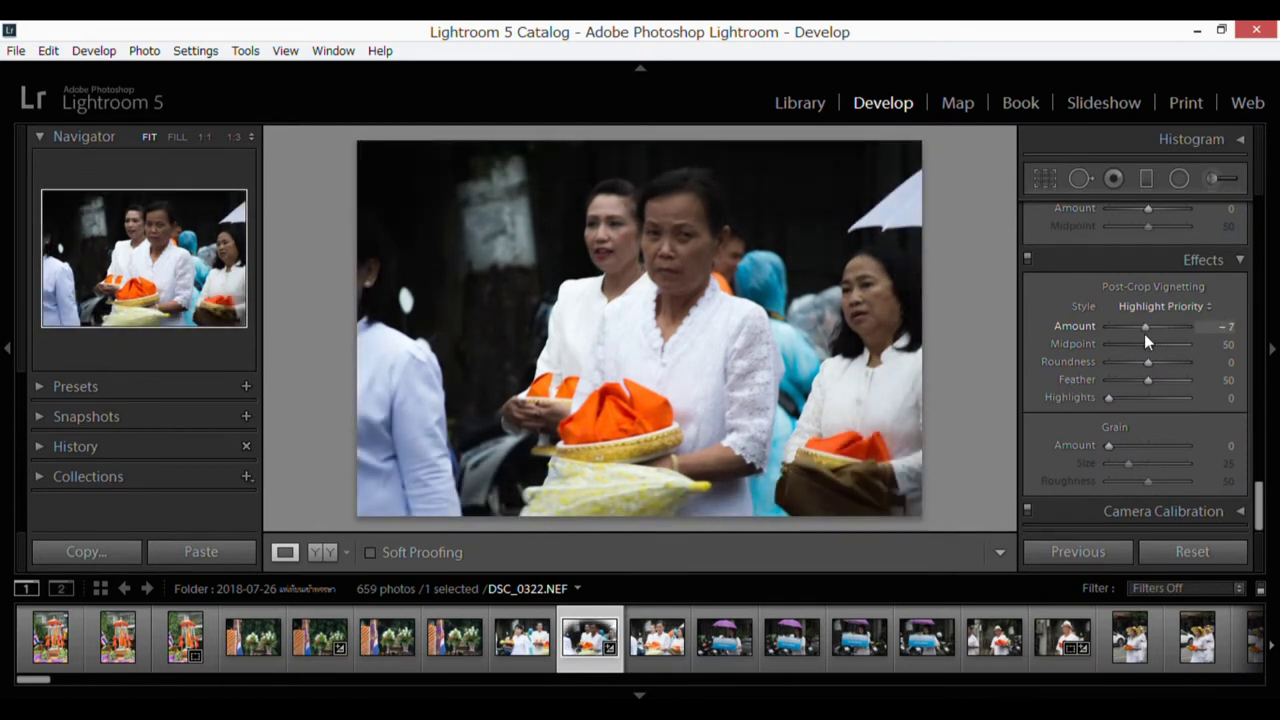
click(1220, 326)
text(0)
key(Return)
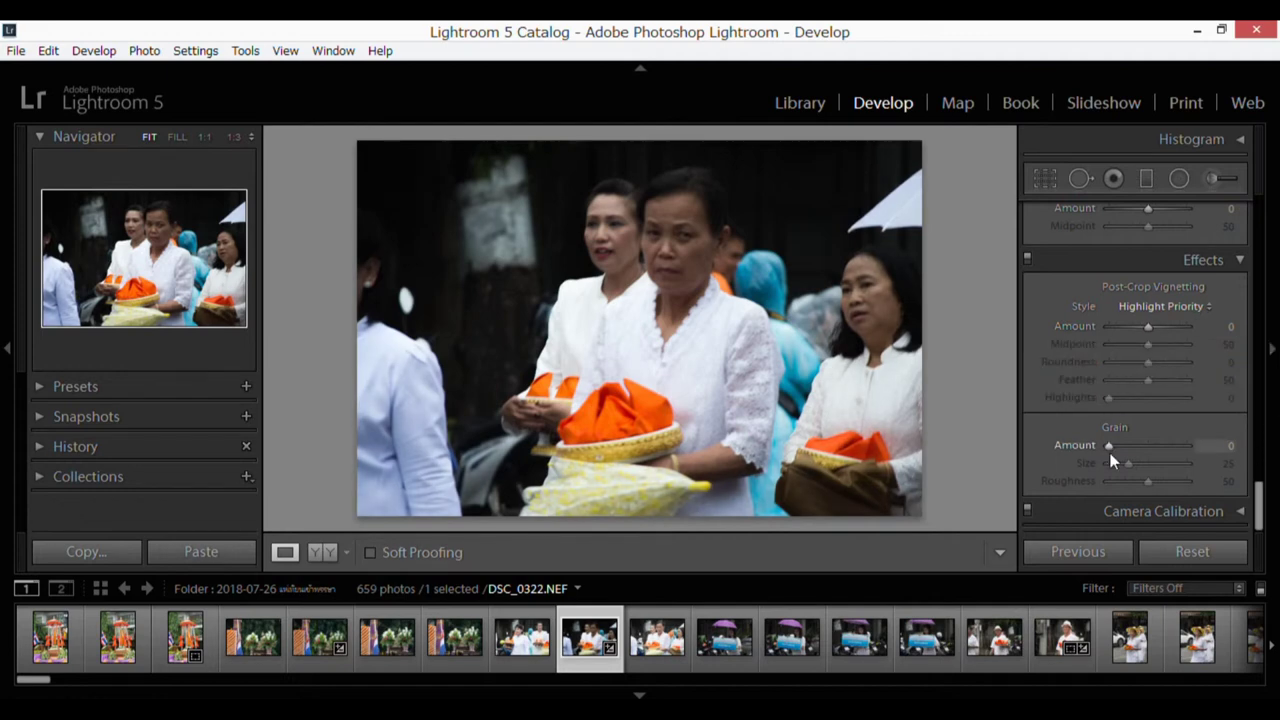
drag(1109, 446, 1171, 446)
At 1:1 on the face, test Grain Amount and Size, then reset Grain Amount to 0
click(672, 262)
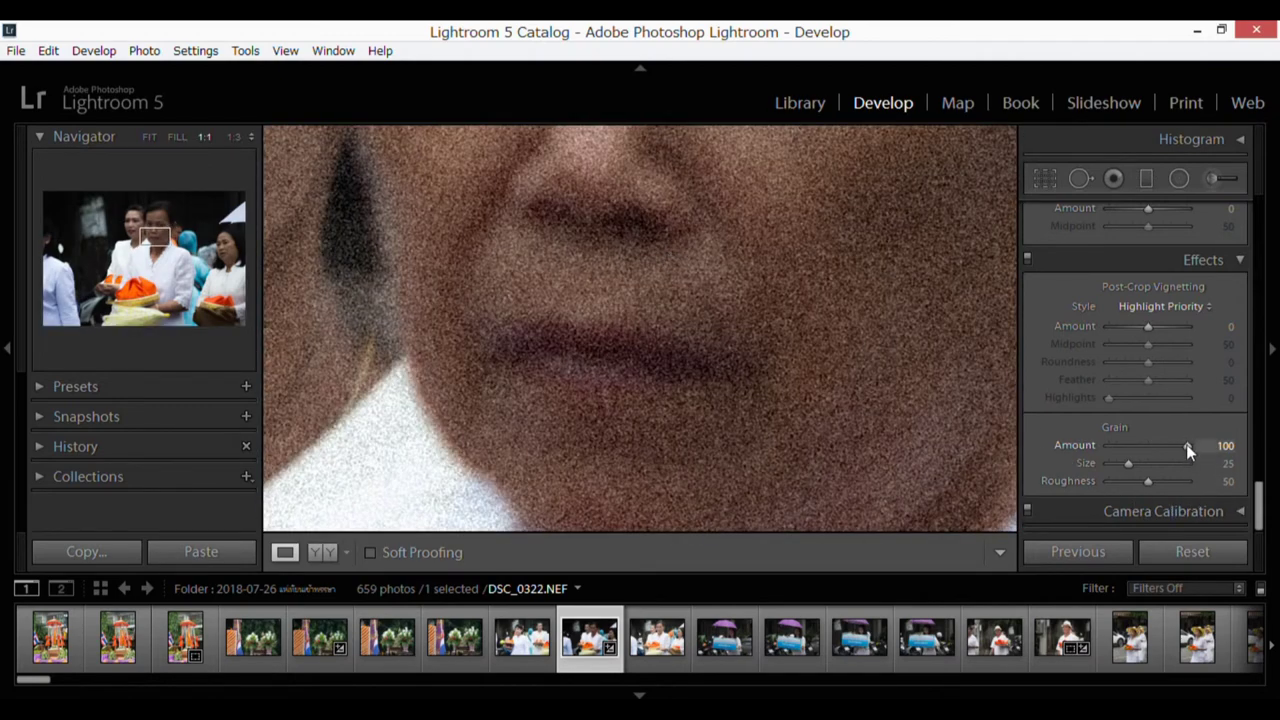
drag(1186, 444, 1097, 449)
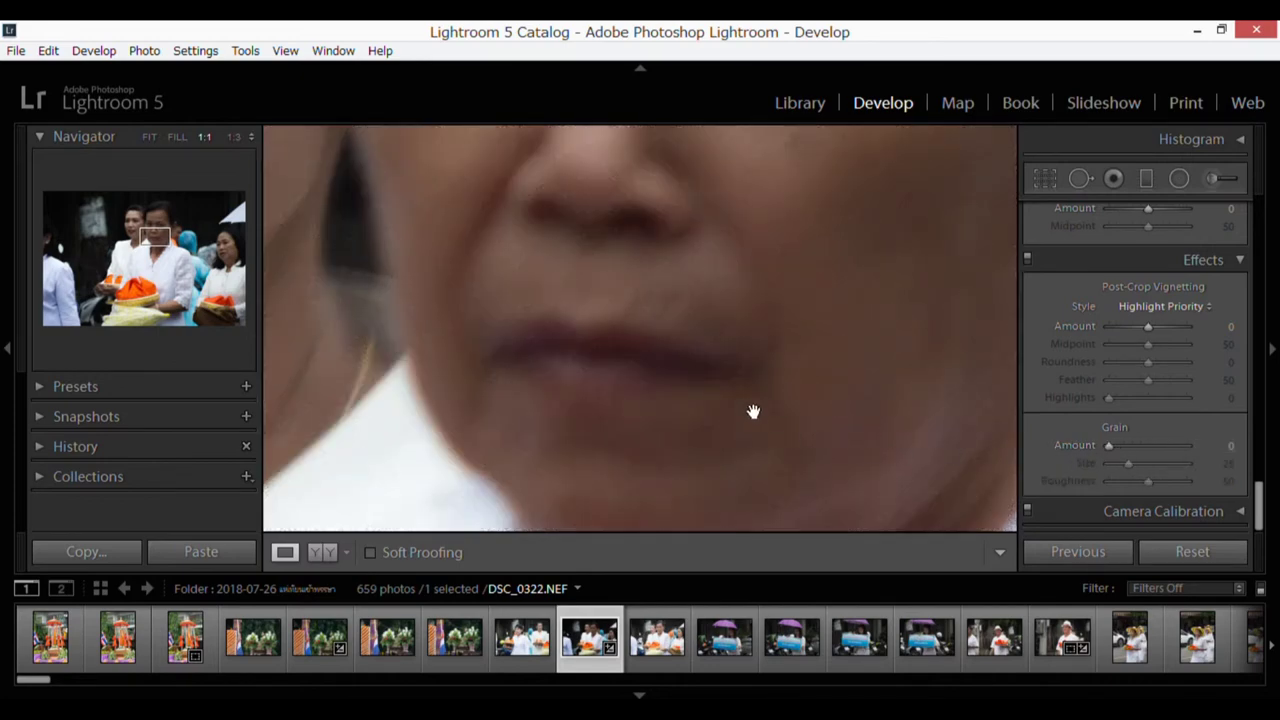
mouse_move(1109, 445)
mouse_down()
mouse_move(1168, 445)
mouse_move(1165, 463)
mouse_up()
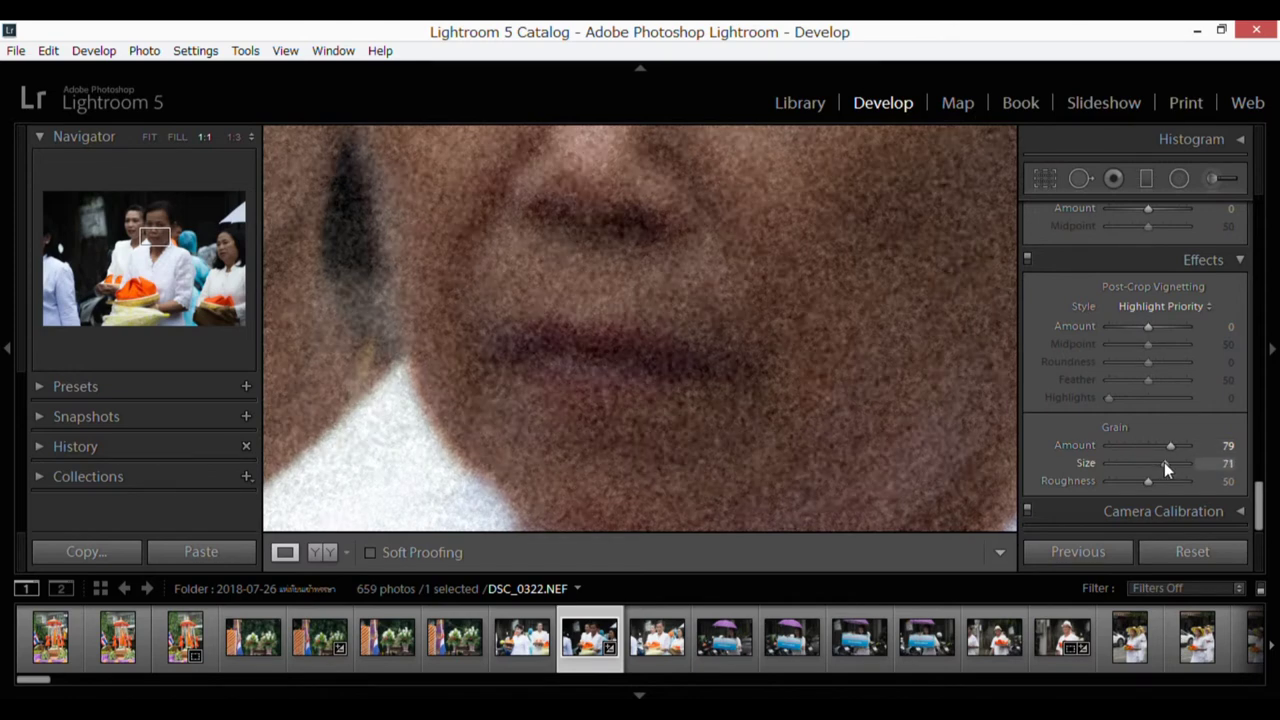
drag(1164, 463, 1204, 466)
drag(1188, 464, 1067, 475)
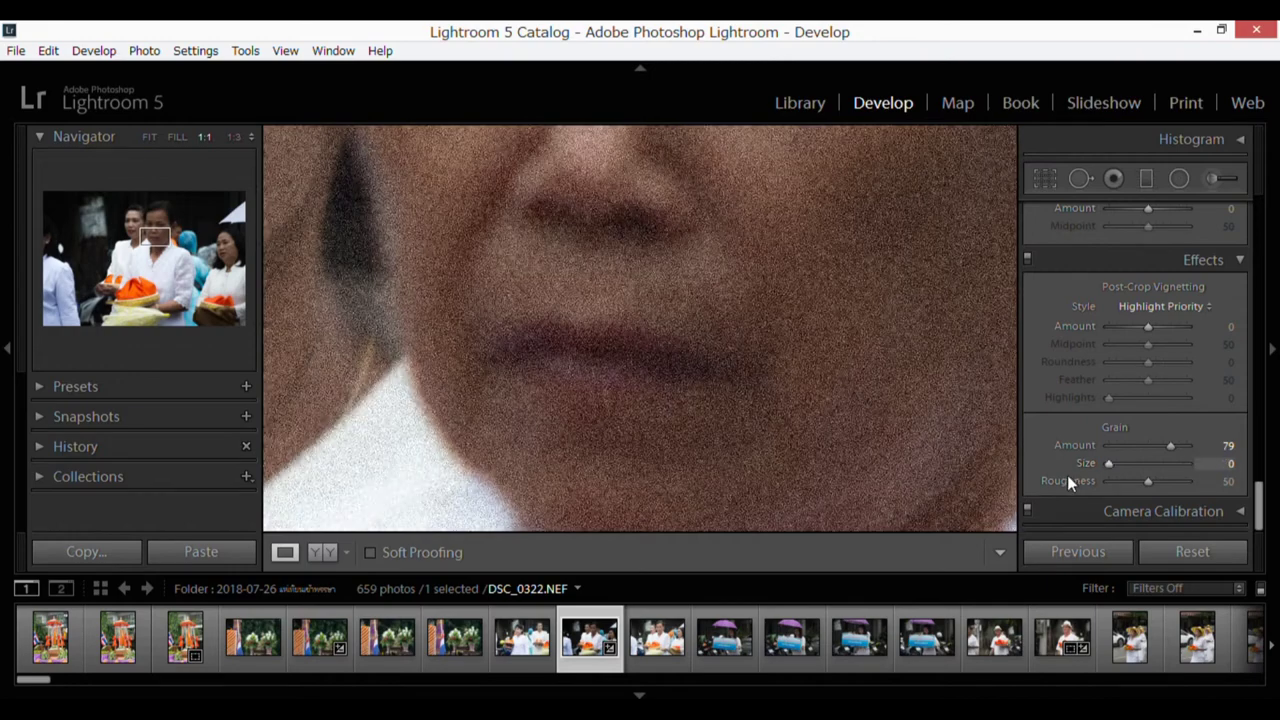
double_click(1172, 446)
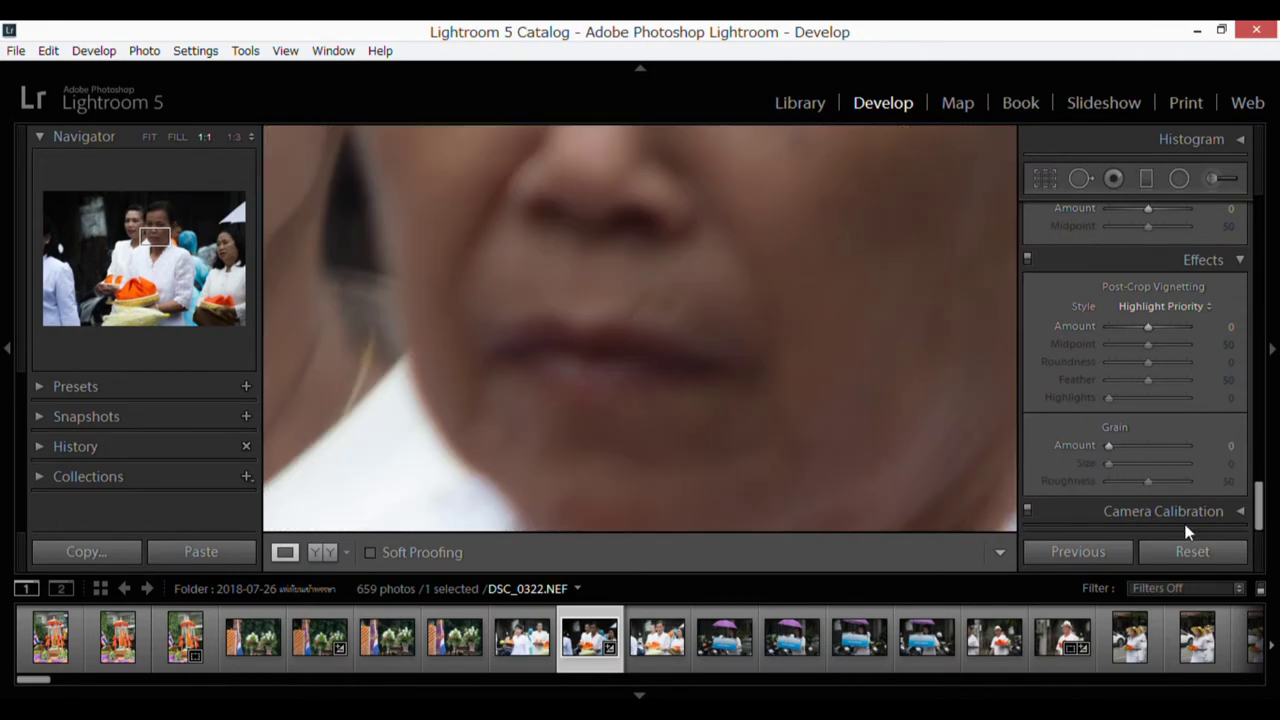
Expand Camera Calibration to check Process 2012 (Current), Adobe Standard and zeroed primary sliders
click(1241, 511)
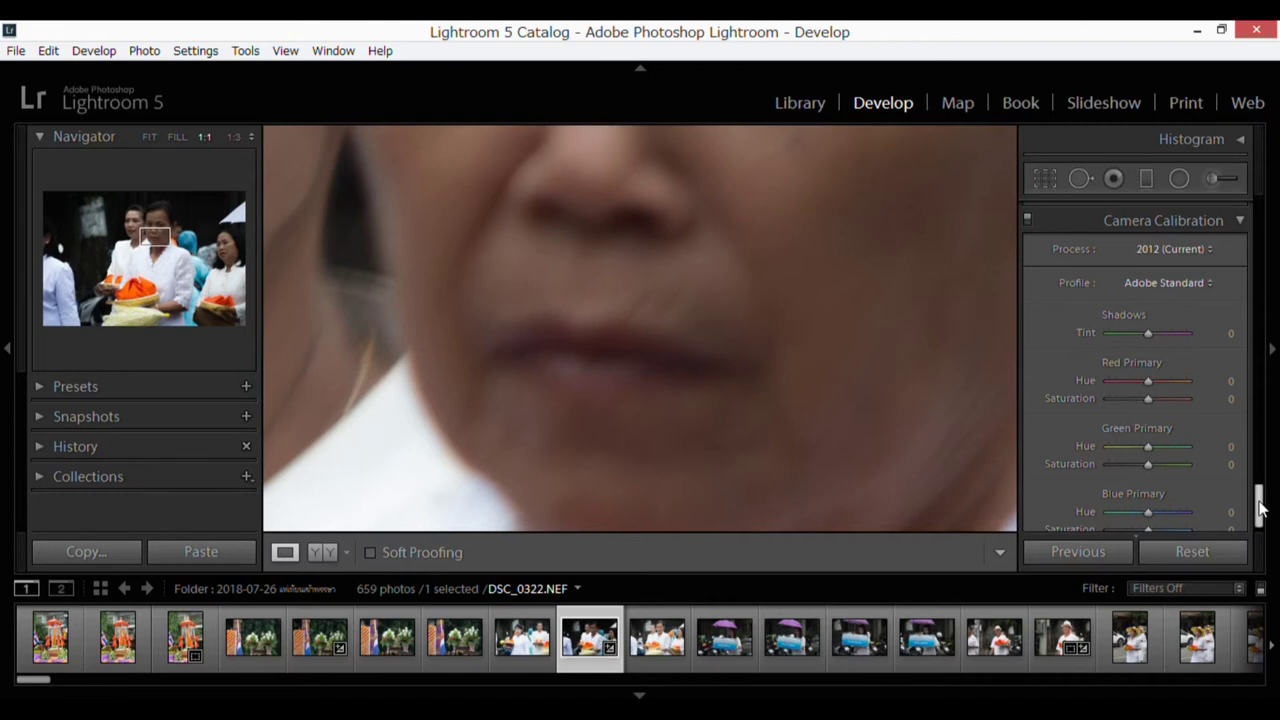
drag(1257, 506, 1257, 514)
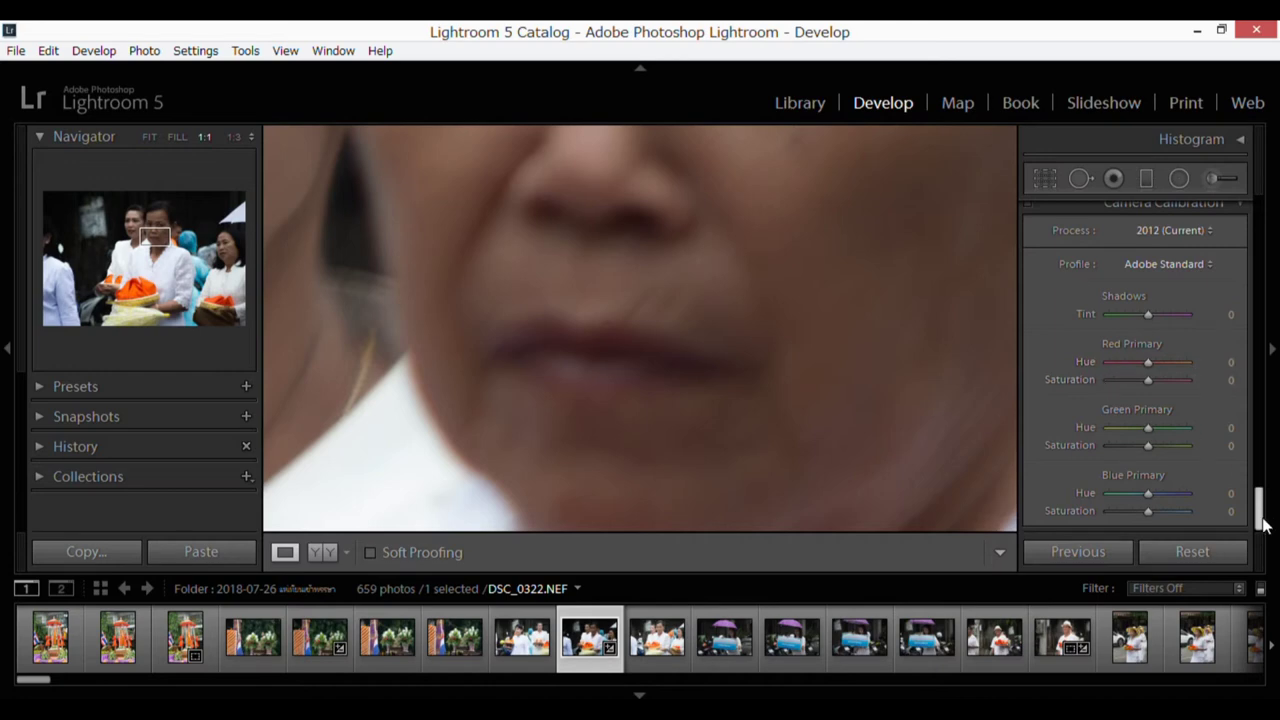
scroll(1263, 520, up, 3)
scroll(1263, 520, down, 3)
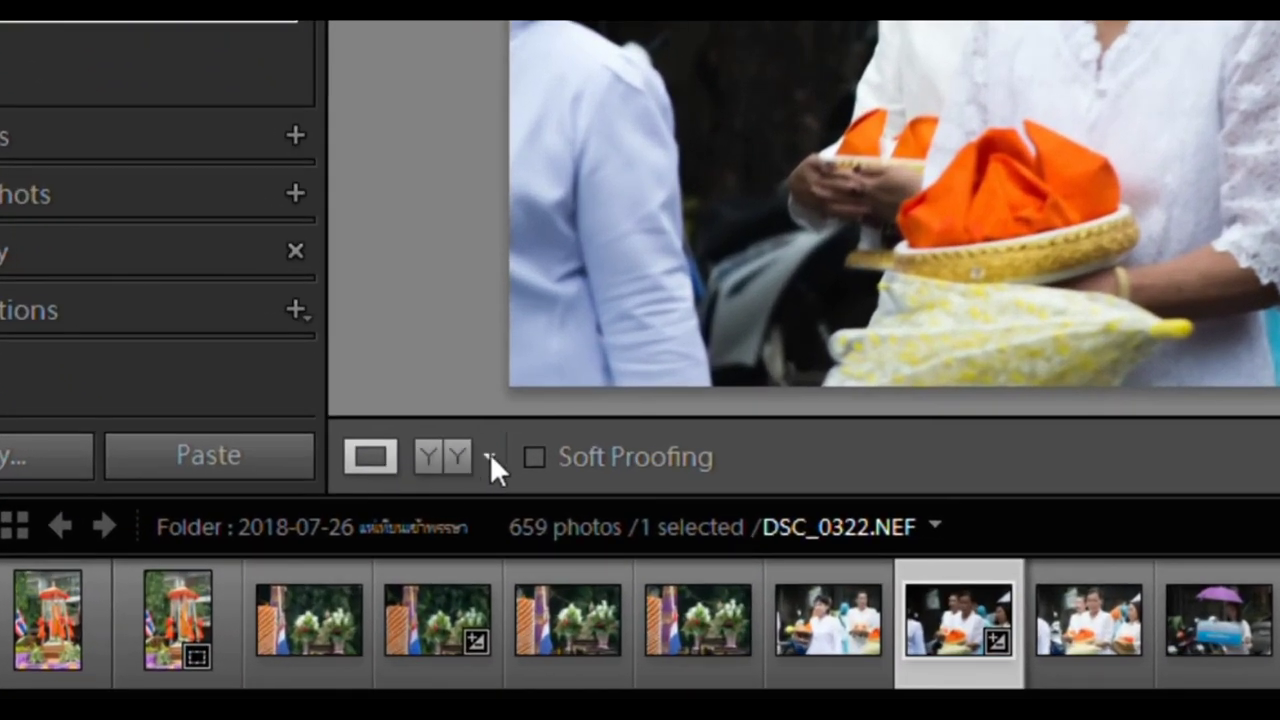
Reopen the Basic panel and lower Temp from 5300 to 2595 for a cool blue cast
click(490, 455)
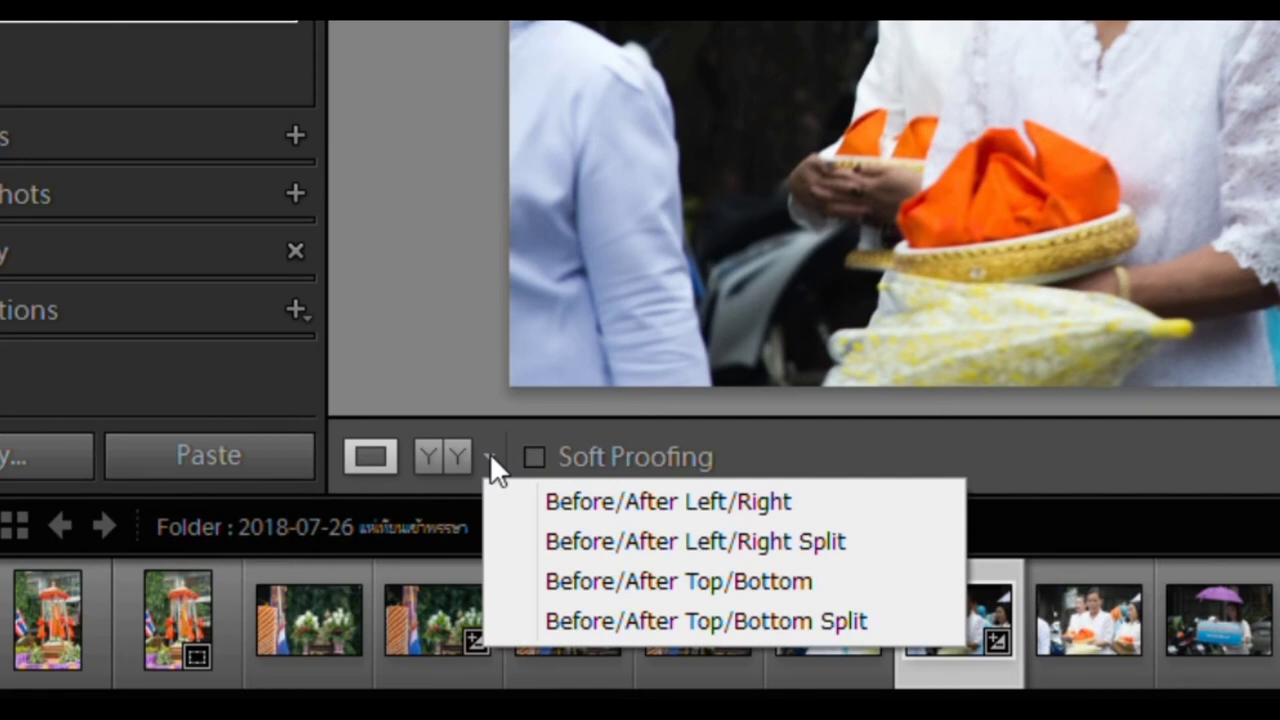
click(377, 453)
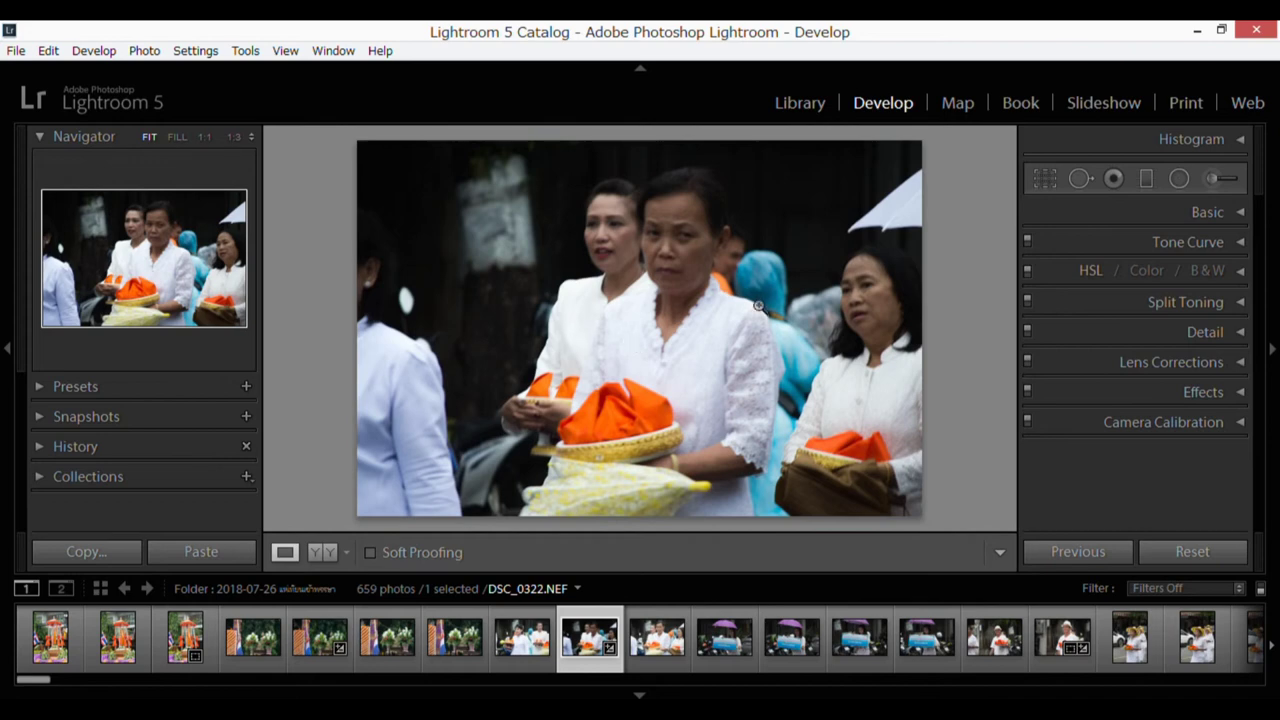
click(1238, 214)
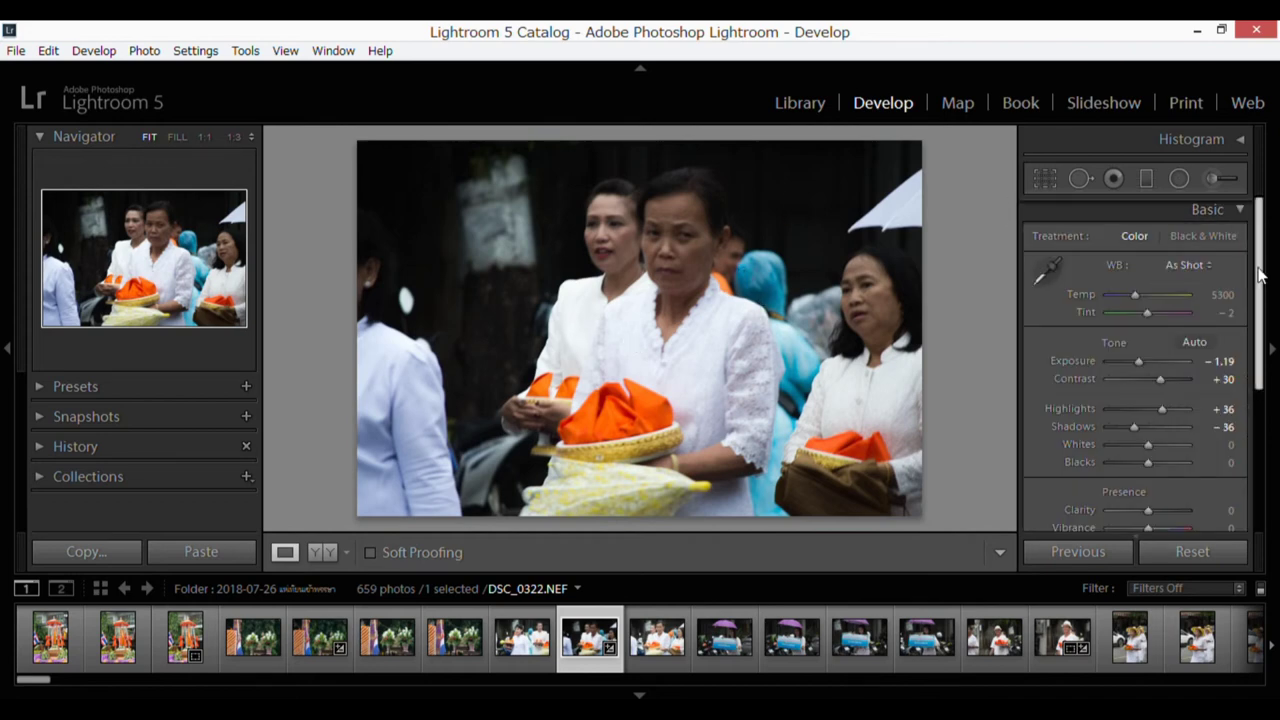
drag(1260, 278, 1260, 298)
scroll(1260, 295, up, 1)
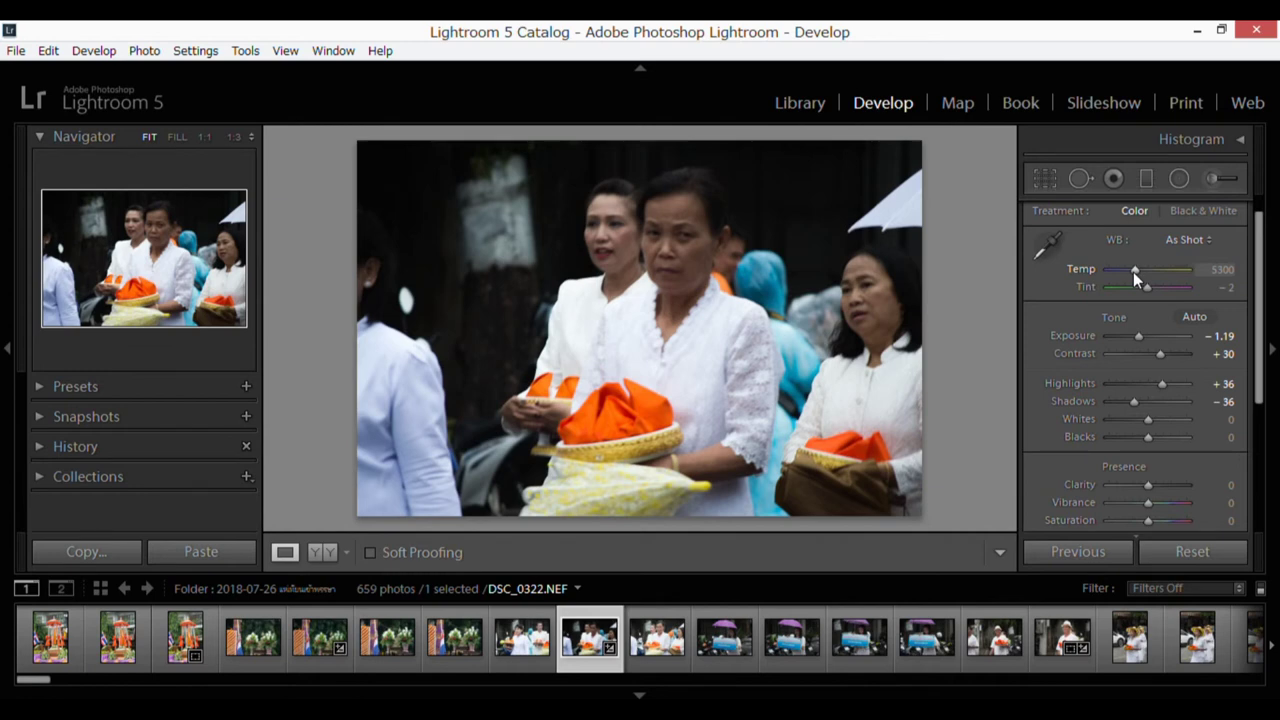
drag(1133, 272, 1111, 271)
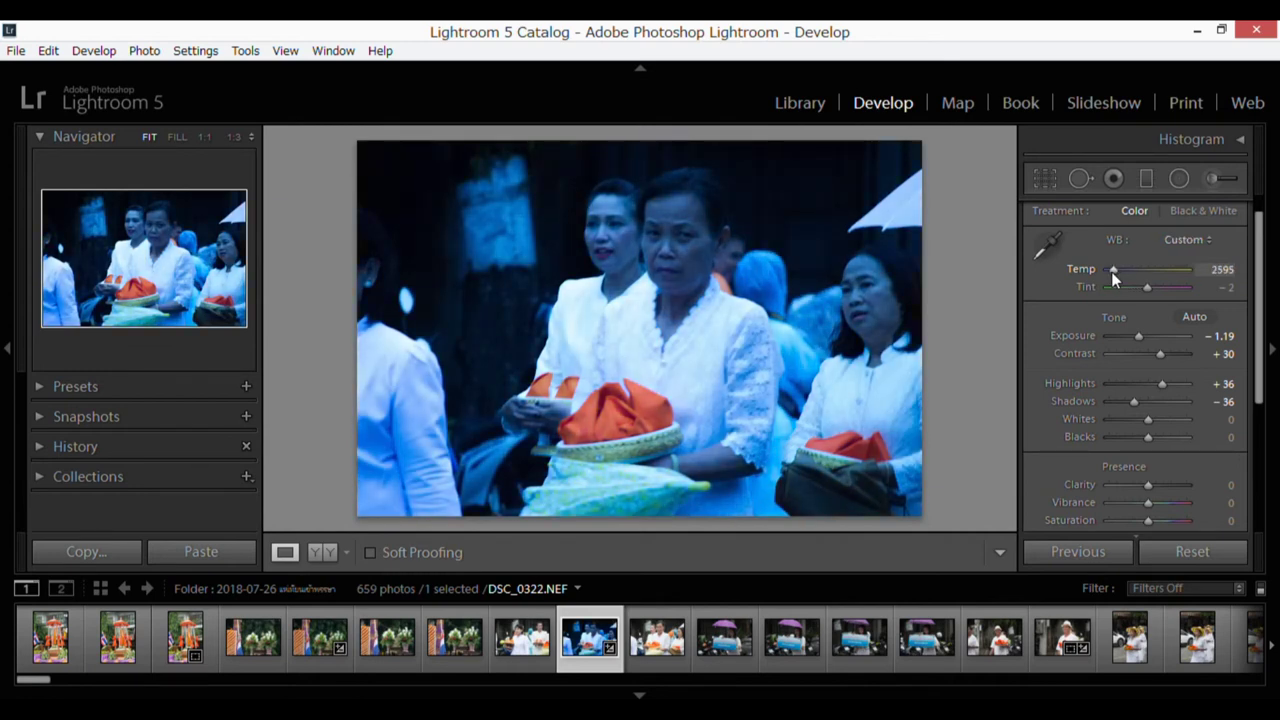
Show the original and blue-toned photo side by side in Before/After Left/Right view
click(323, 556)
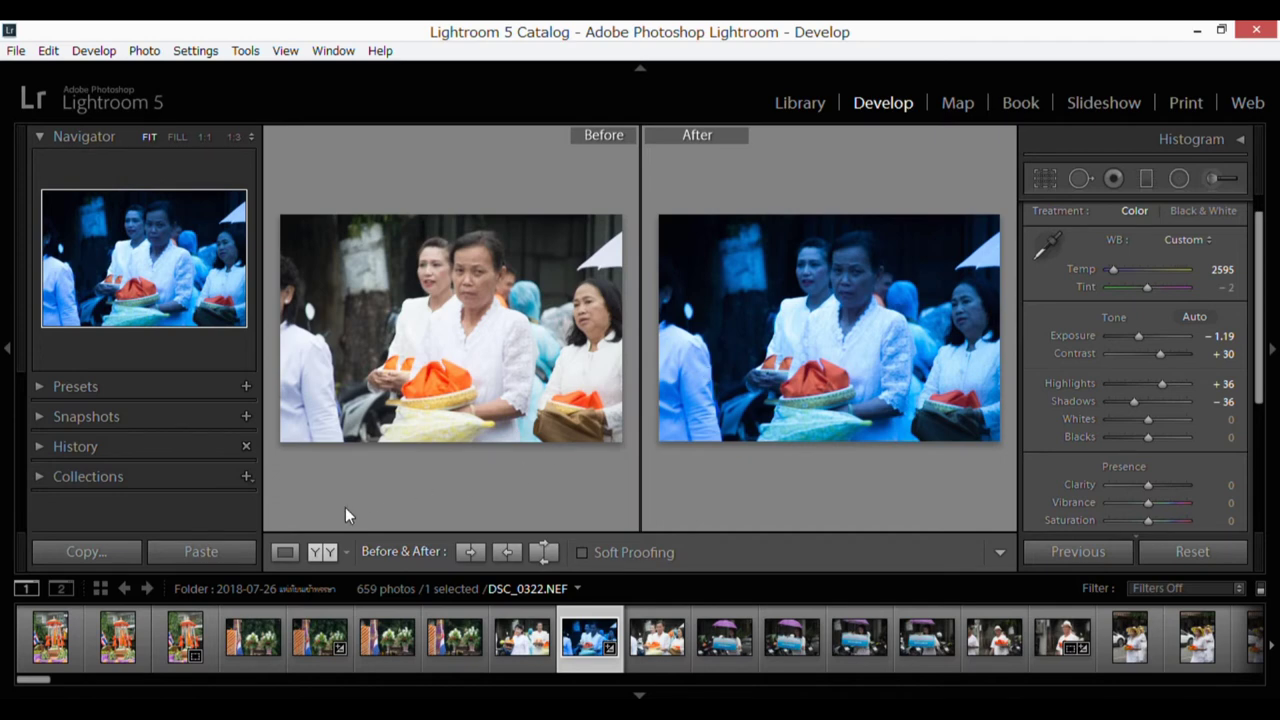
click(284, 553)
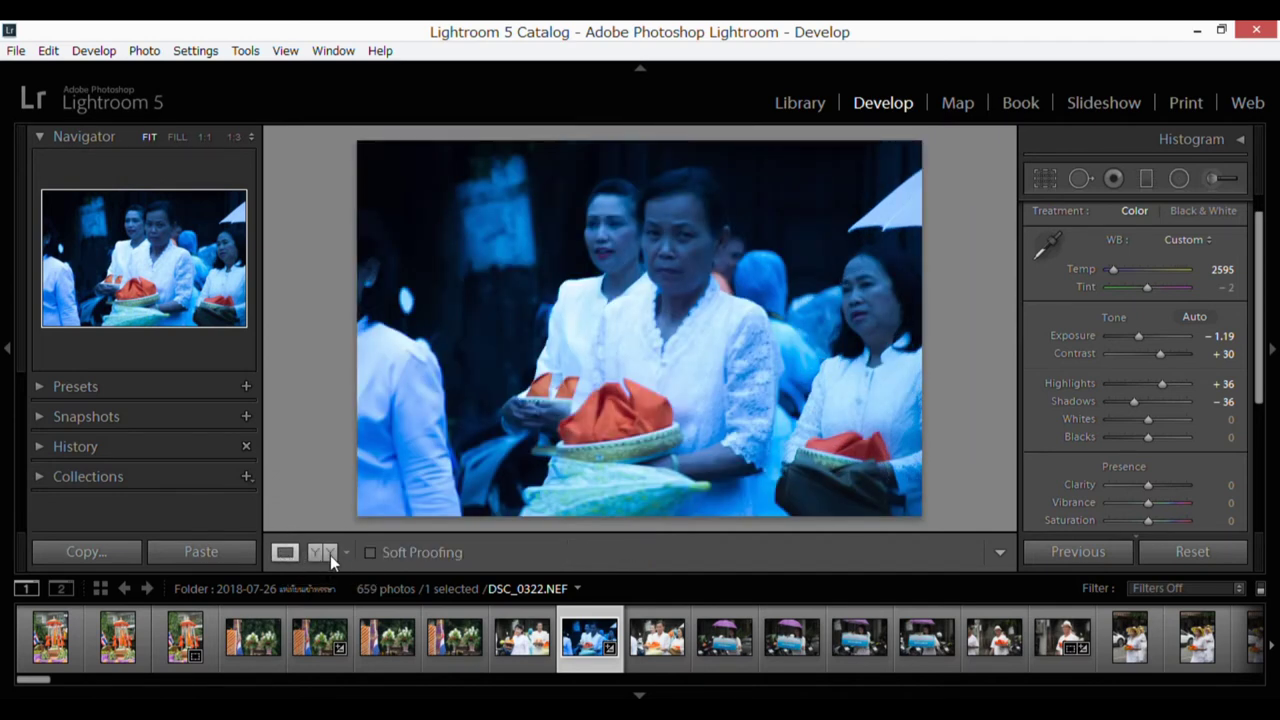
click(328, 553)
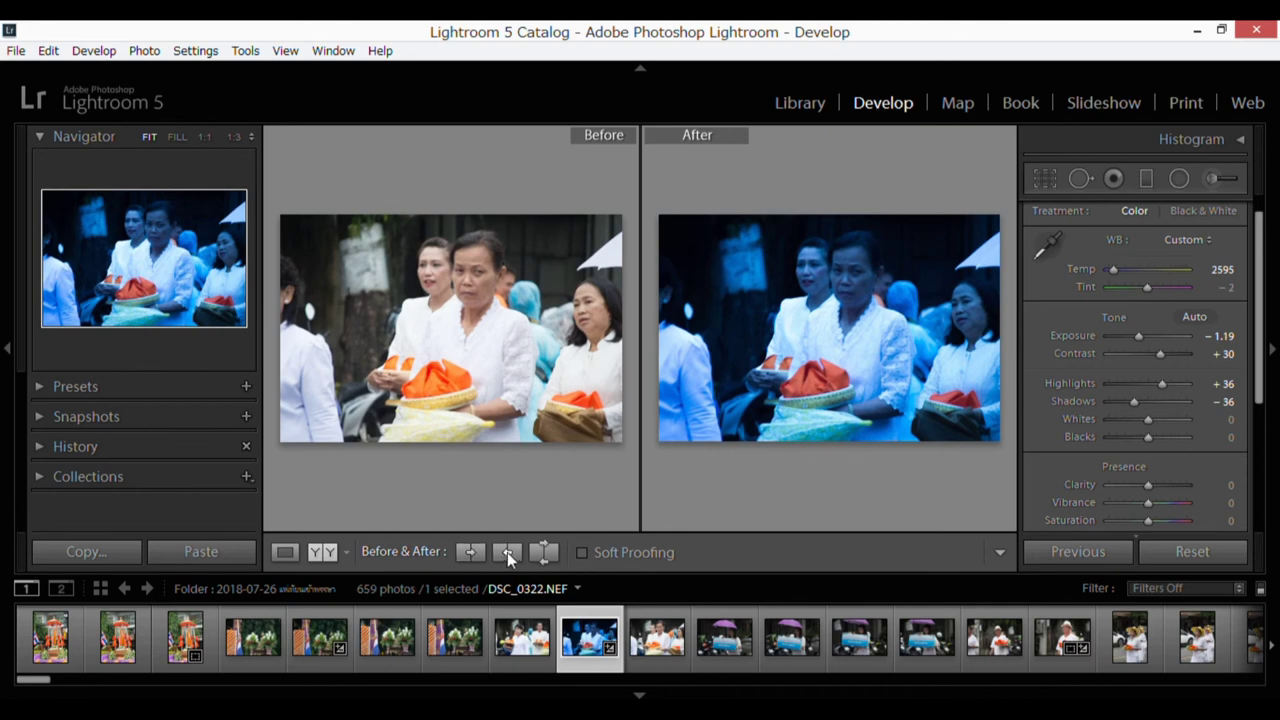
click(345, 552)
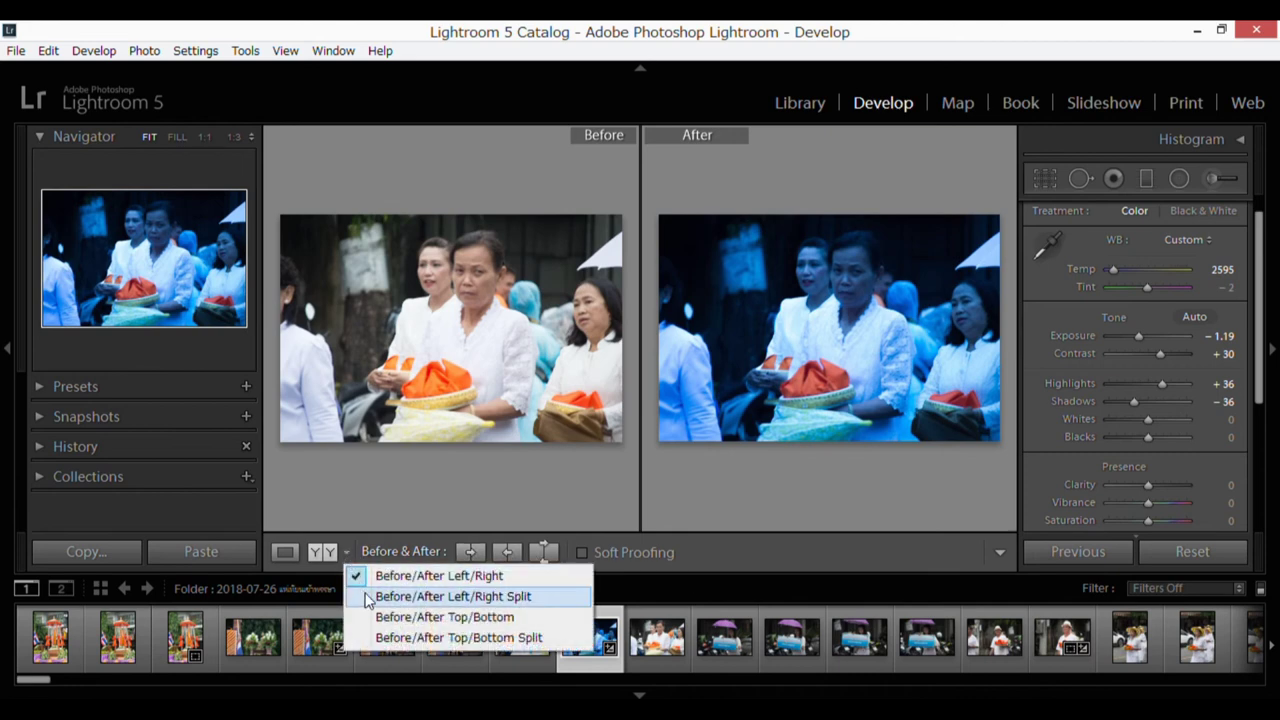
Try Left/Right Split and Top/Bottom layouts, finishing on Top/Bottom Split with the original on top
click(368, 598)
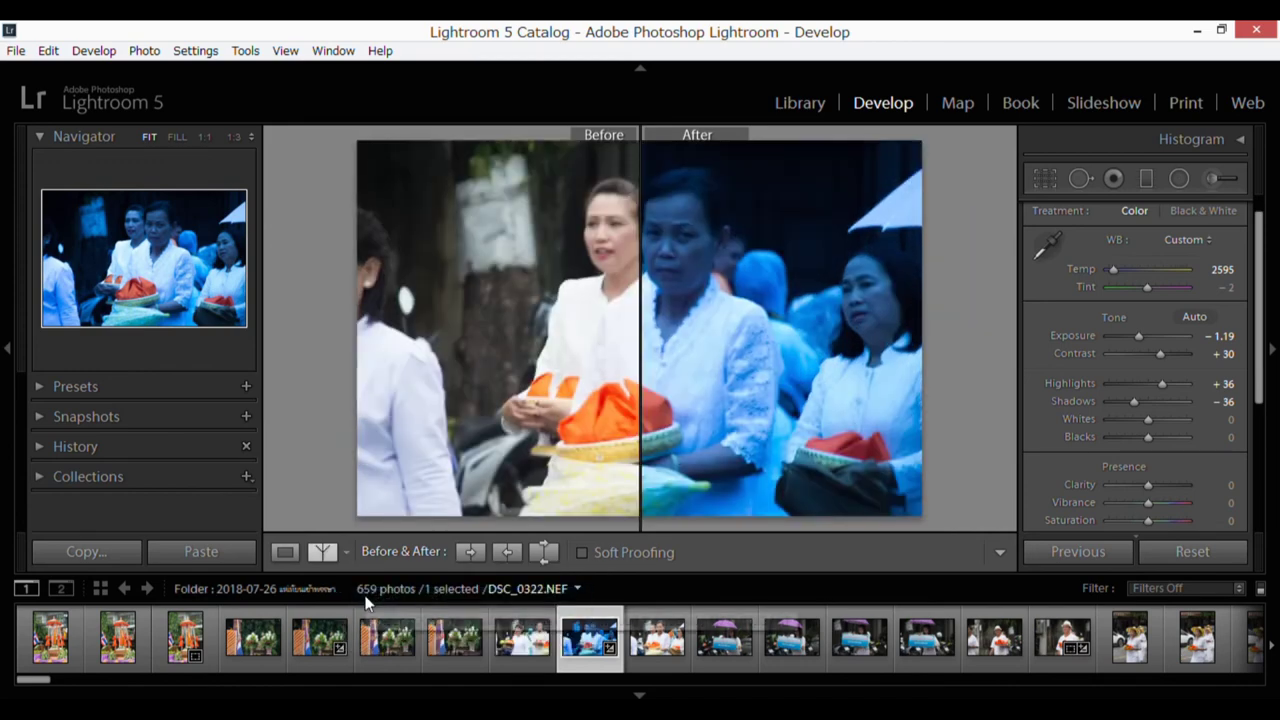
click(600, 437)
click(555, 434)
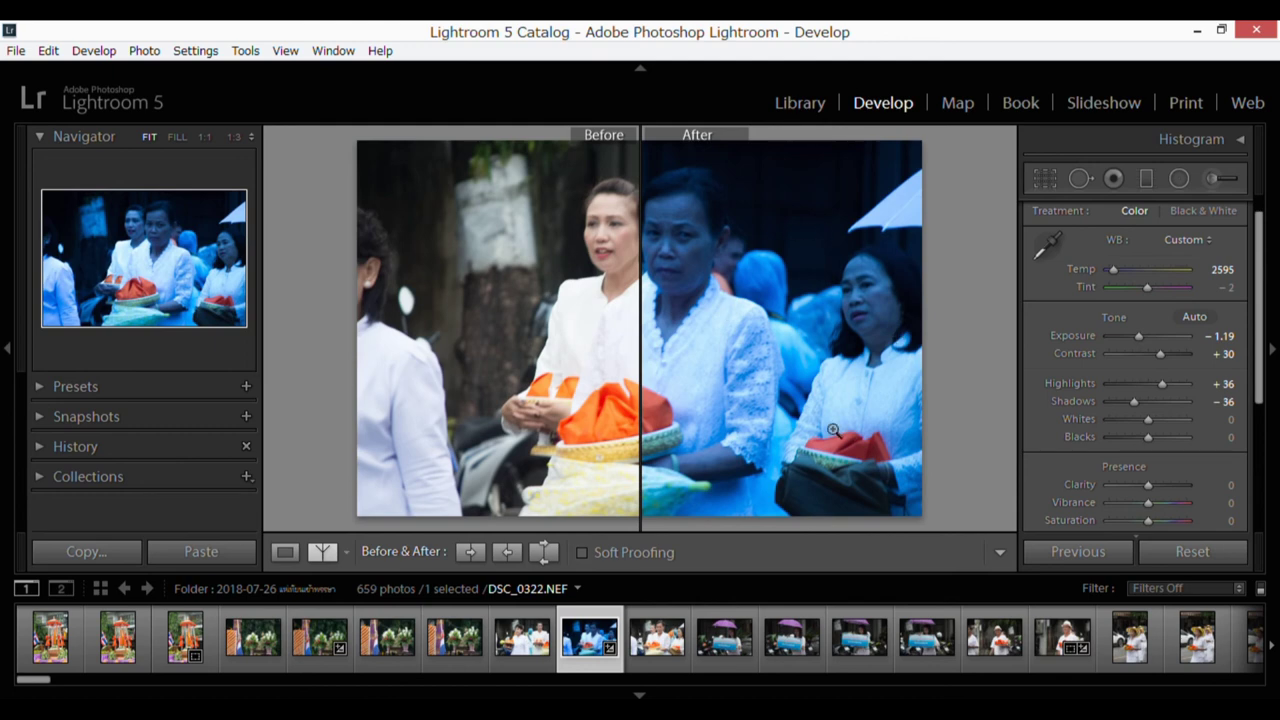
click(346, 553)
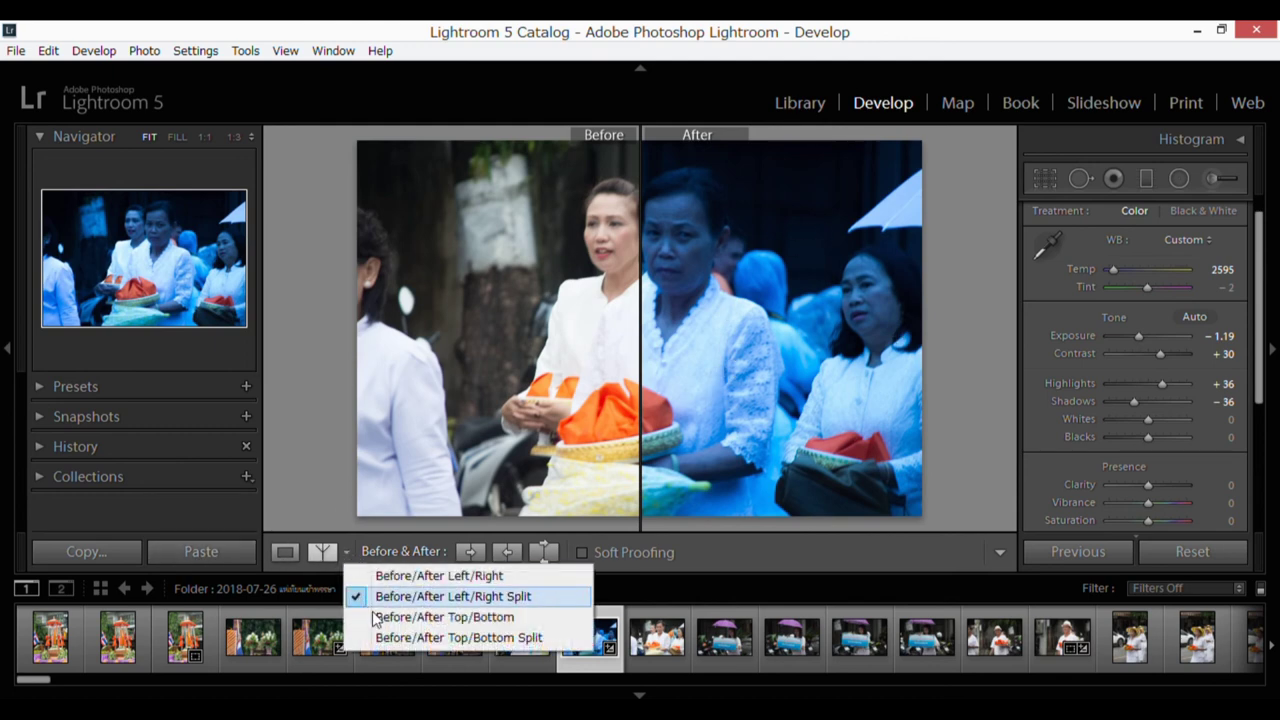
click(430, 617)
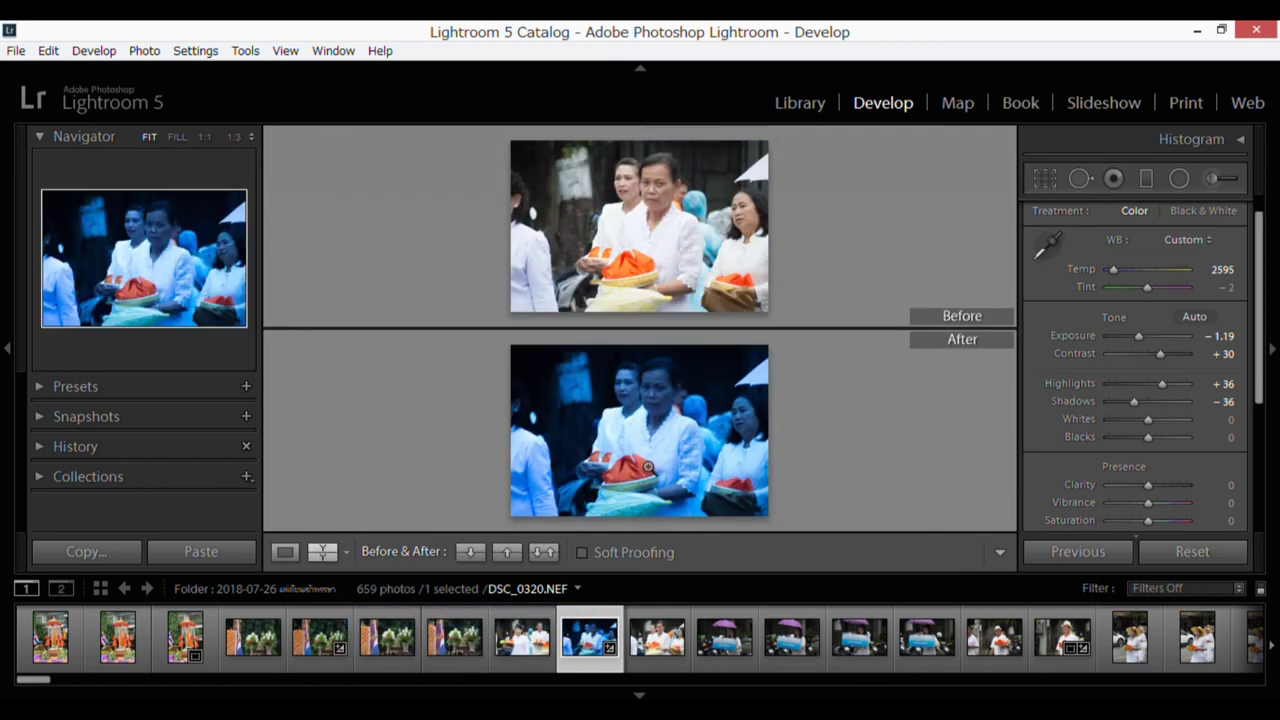
click(346, 553)
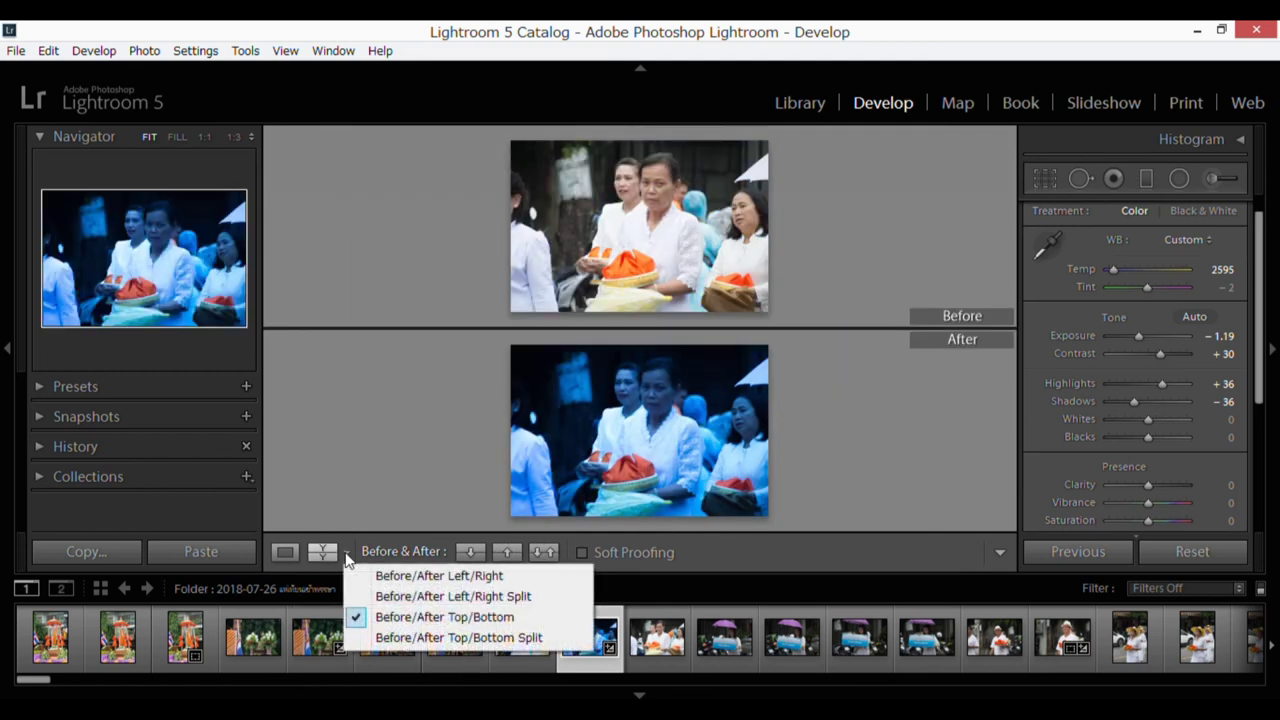
click(441, 638)
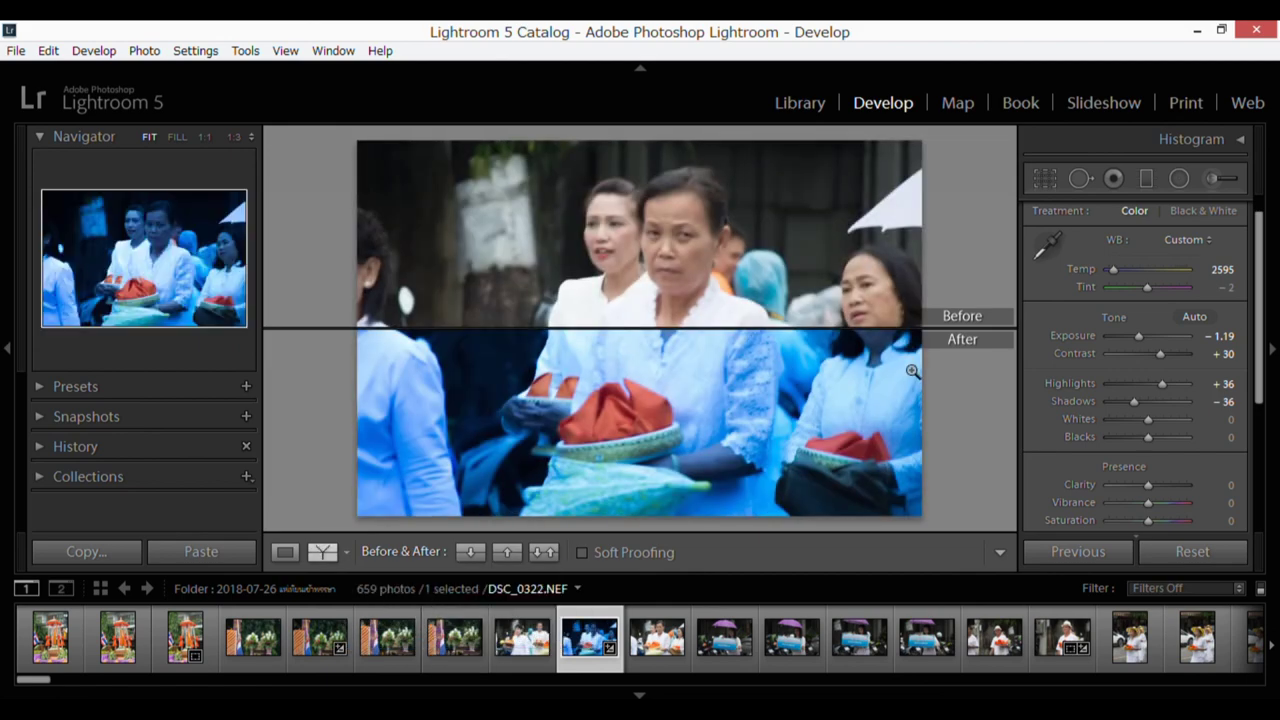